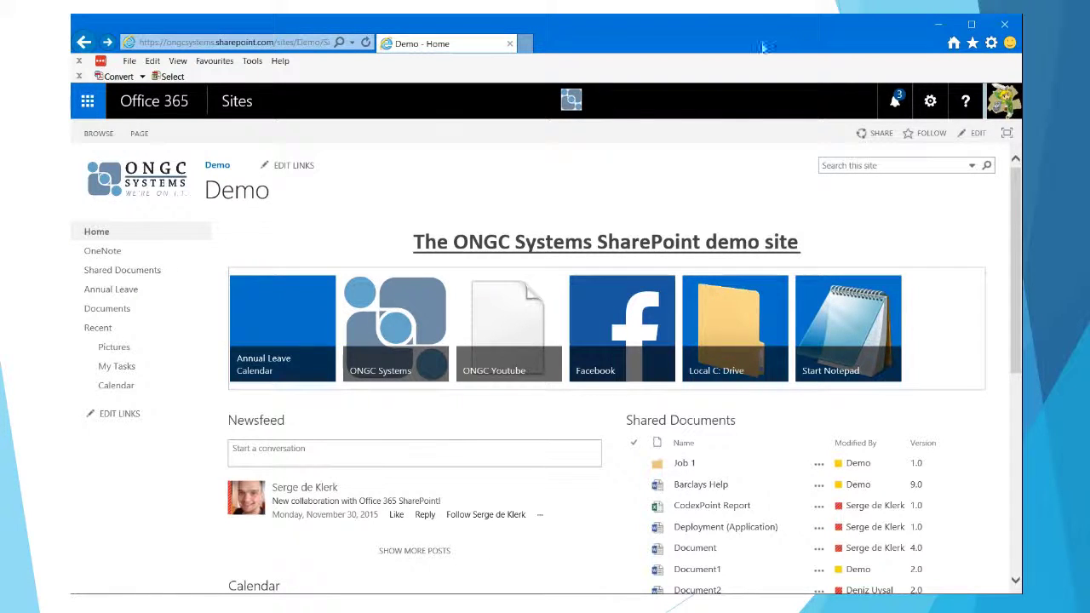
Open the Shared Documents library of the Demo site and look through its file list
left_click(142, 273)
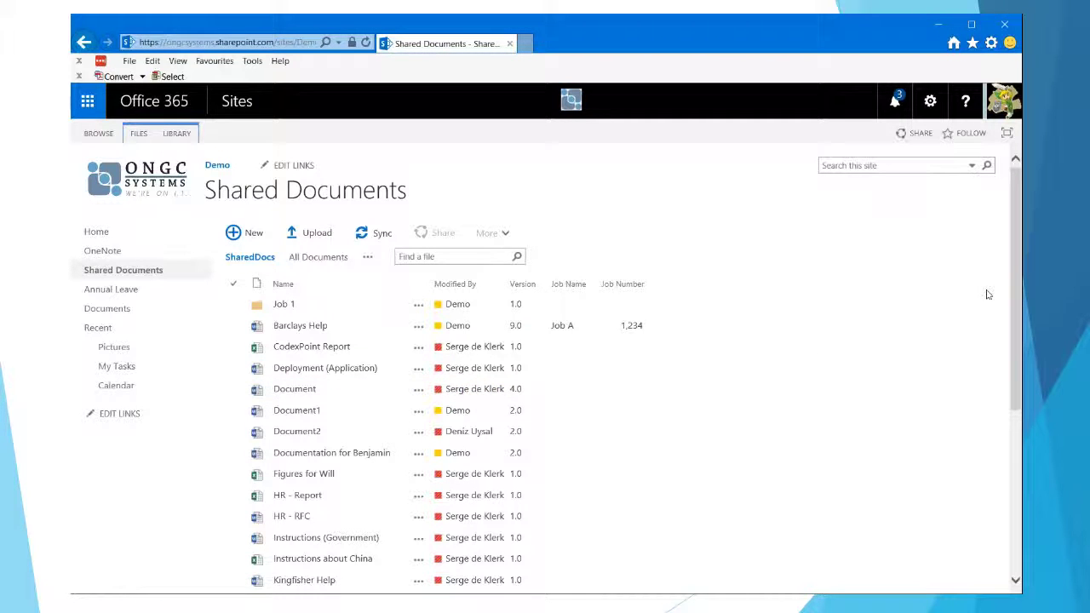
scroll(347, 397, "down", 1)
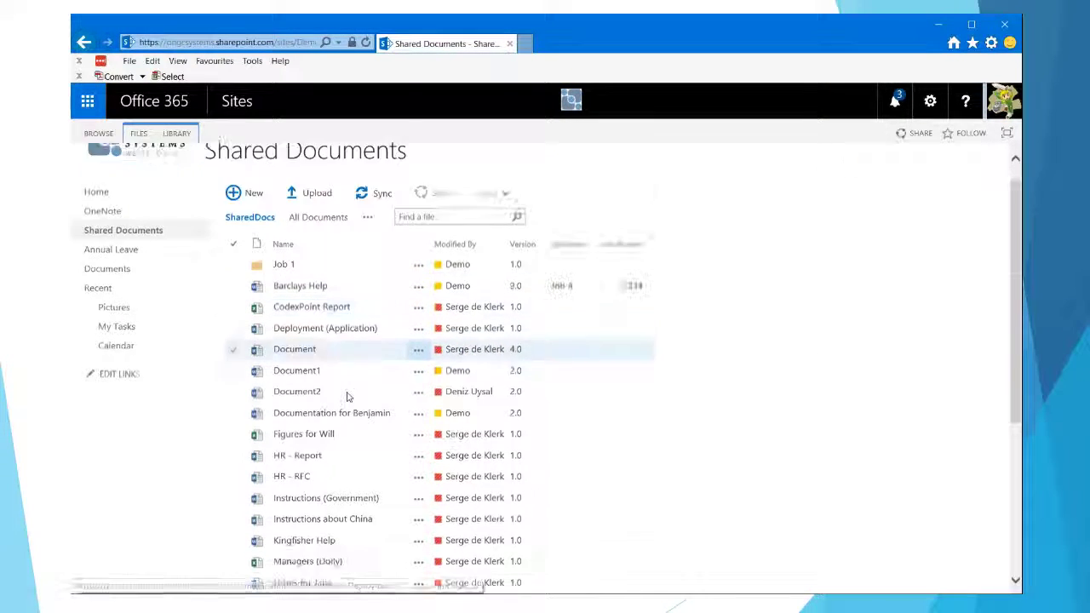
scroll(346, 397, "down", 5)
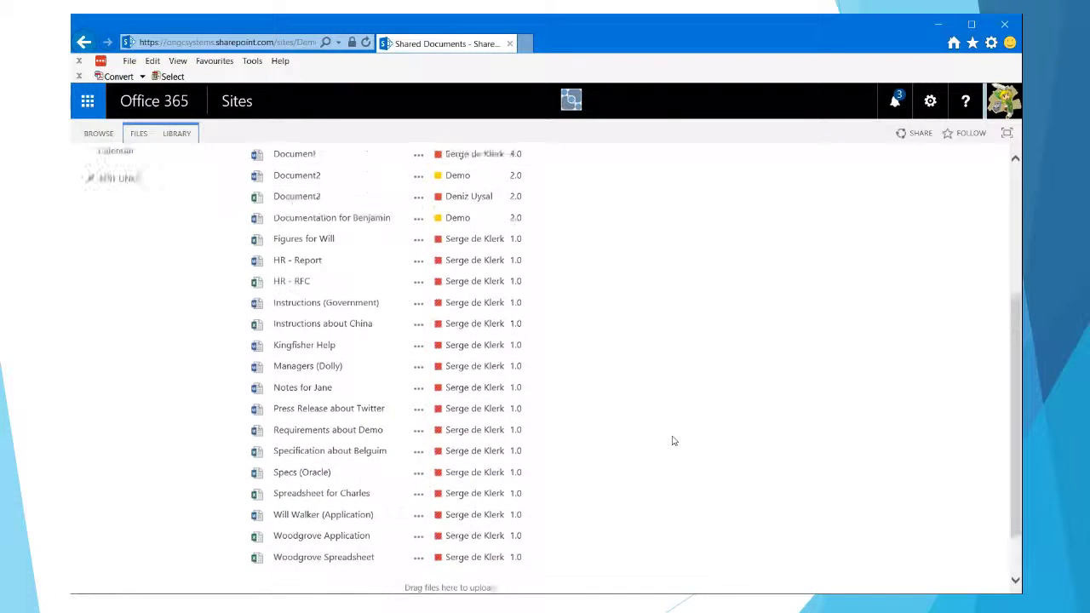
scroll(672, 440, "up", 6)
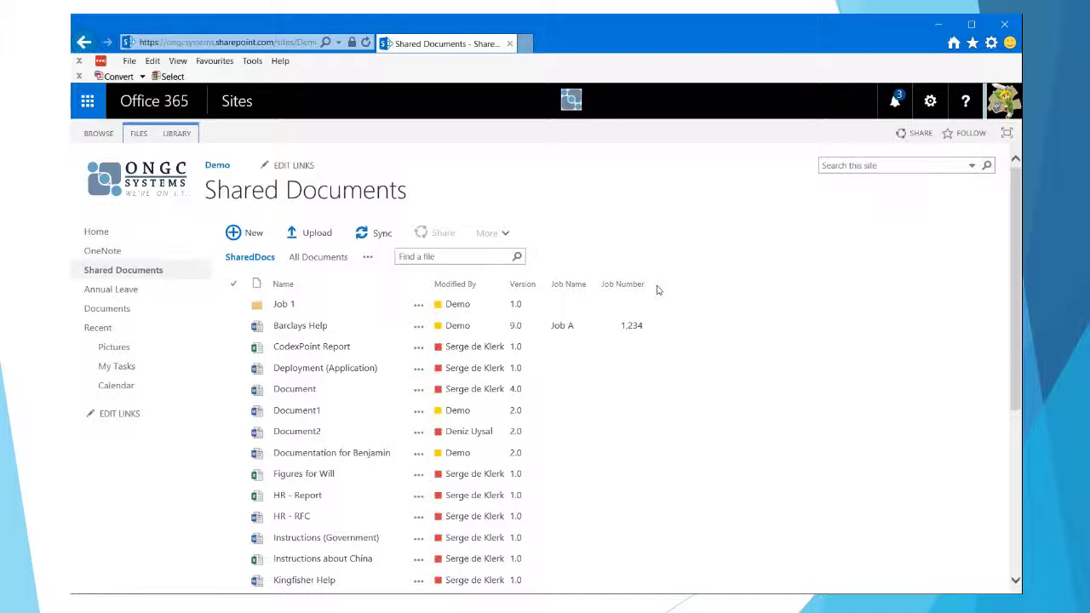
Sort the library by Name in both directions, and re-sort it by Modified By in descending order
left_click(290, 289)
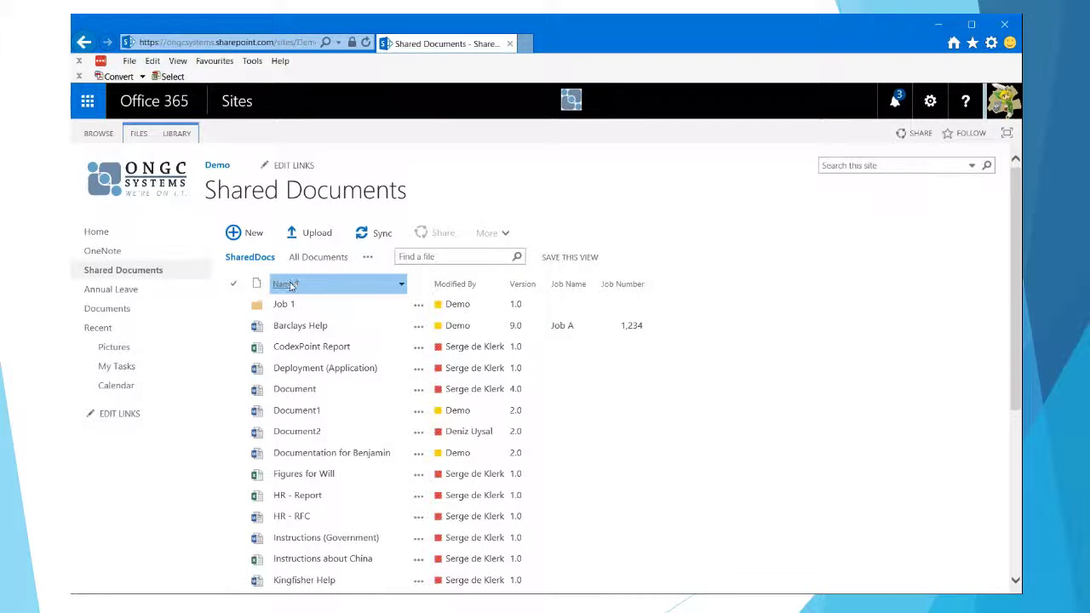
left_click(290, 286)
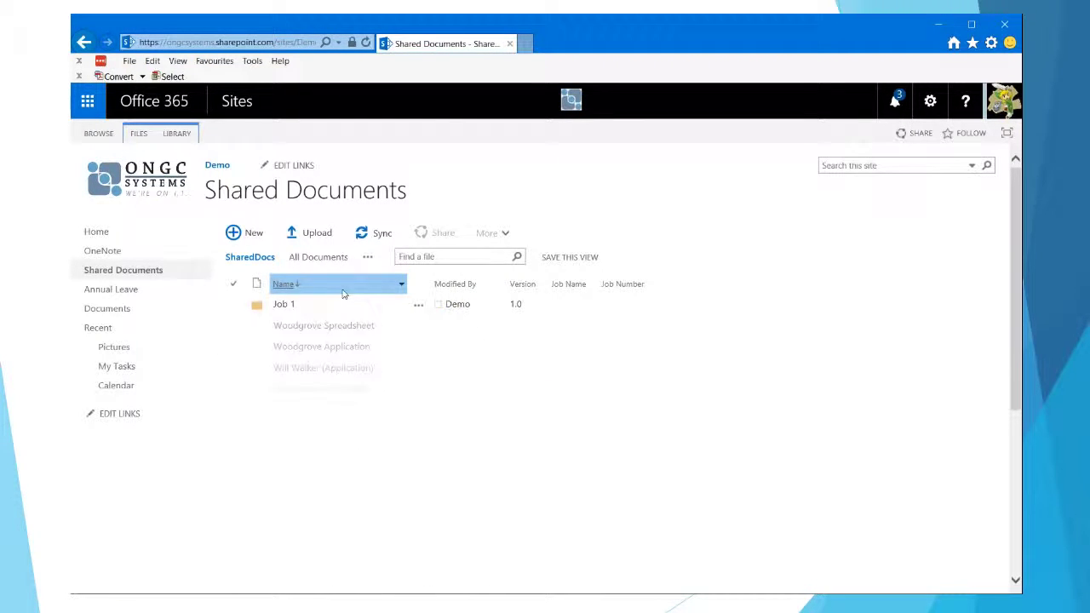
left_click(458, 284)
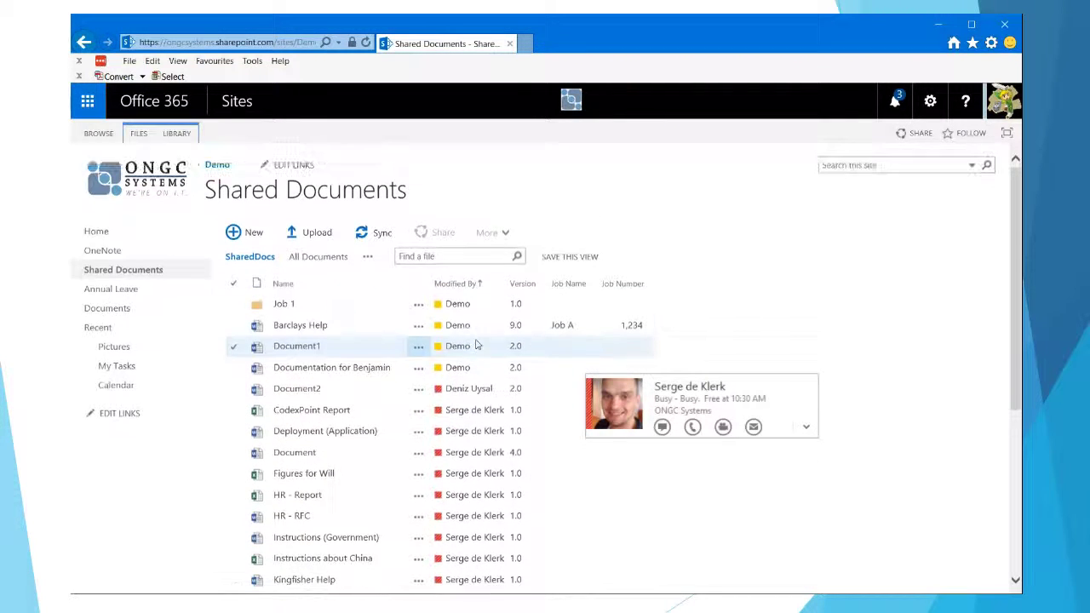
left_click(469, 289)
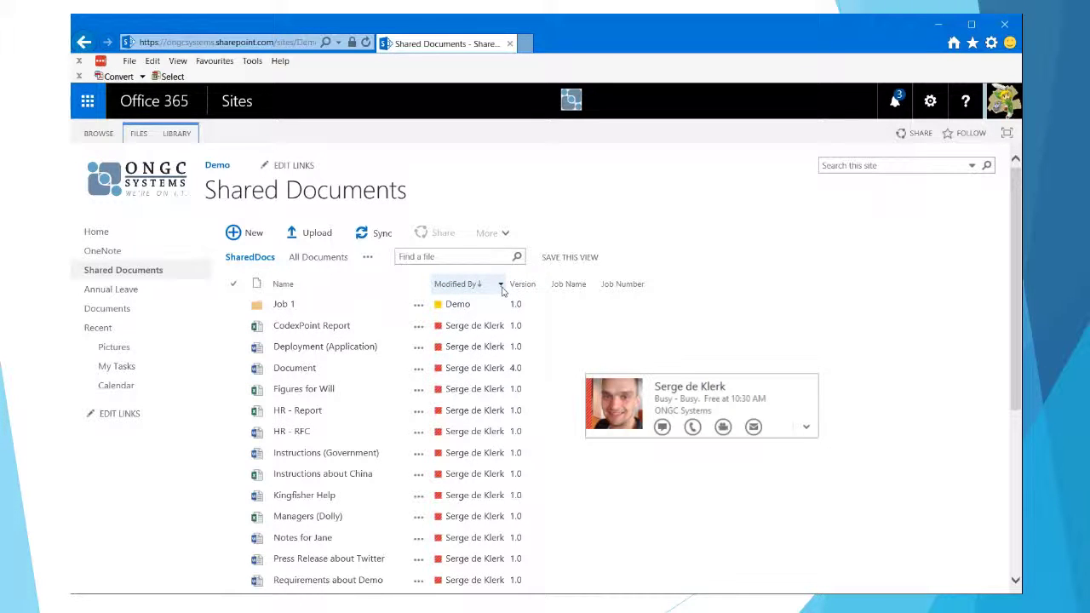
Filter the documents to the second person offered under Modified By, and clear that filter again
left_click(501, 286)
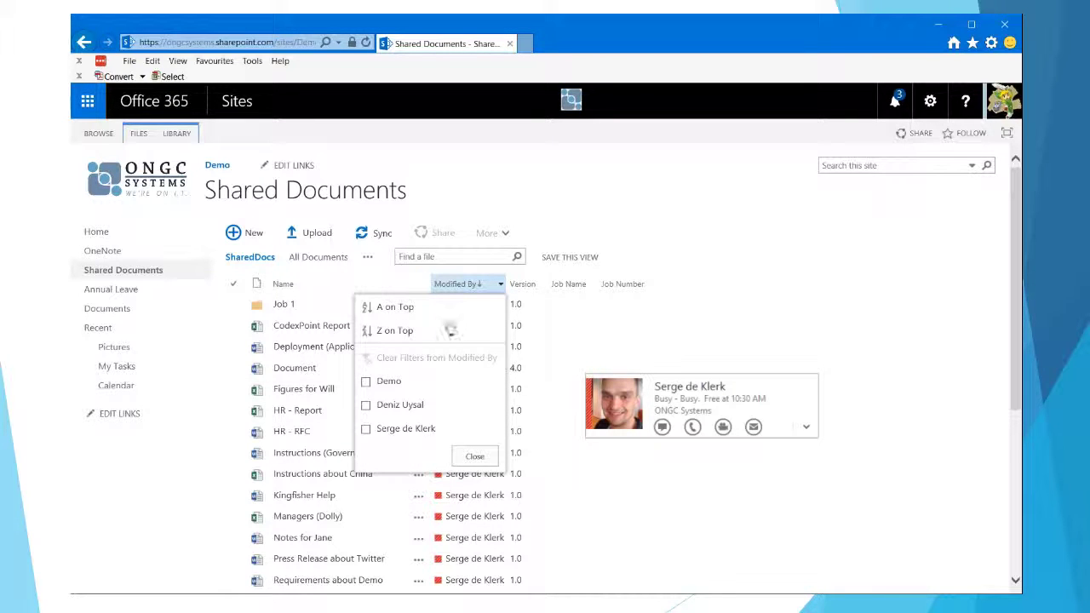
left_click(643, 205)
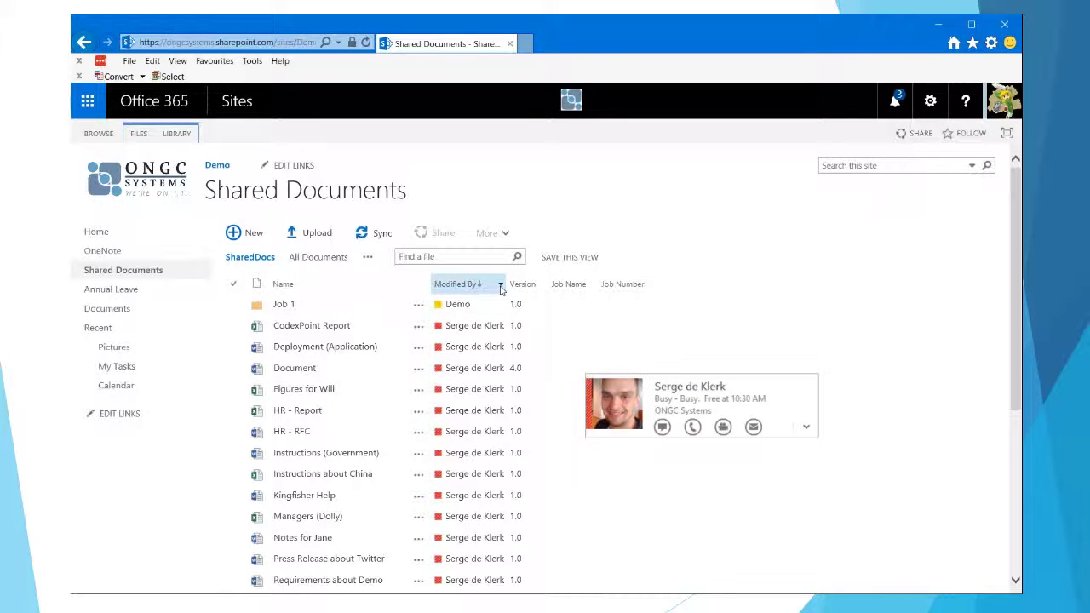
left_click(502, 287)
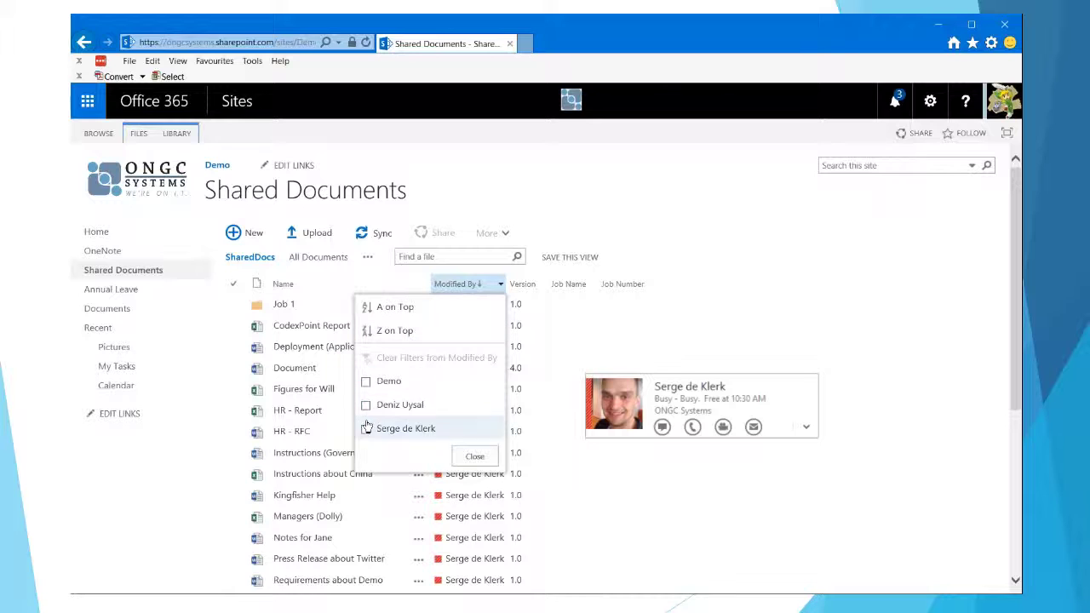
left_click(365, 405)
left_click(474, 456)
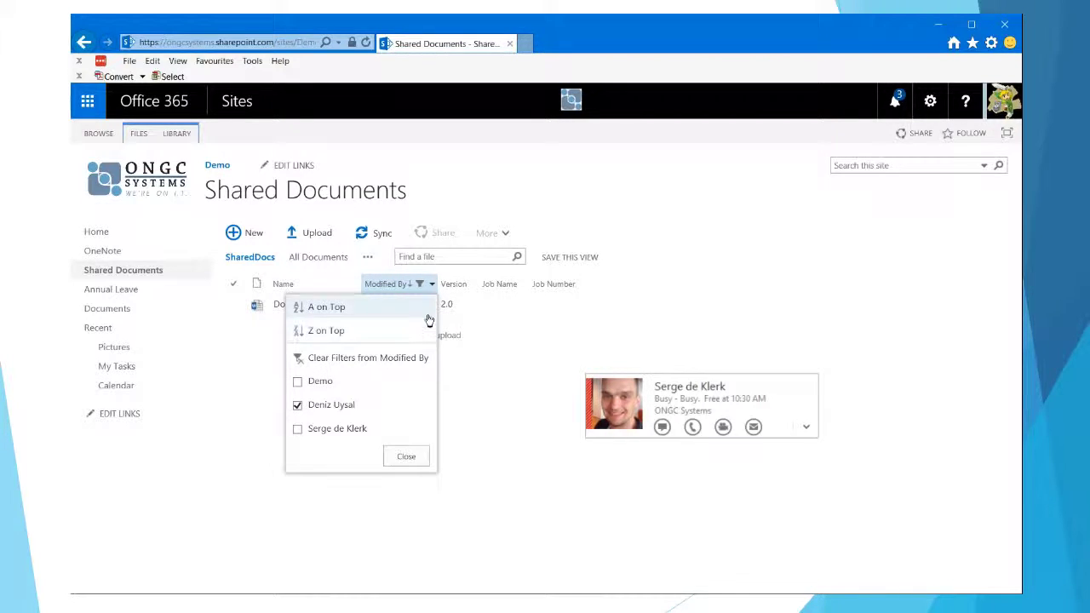
left_click(384, 359)
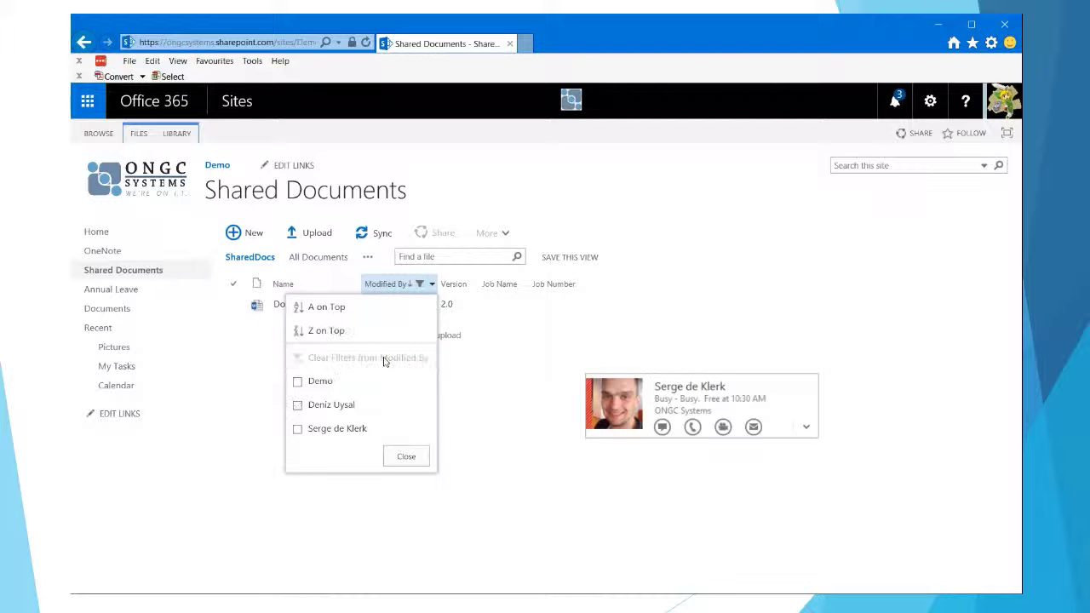
left_click(410, 460)
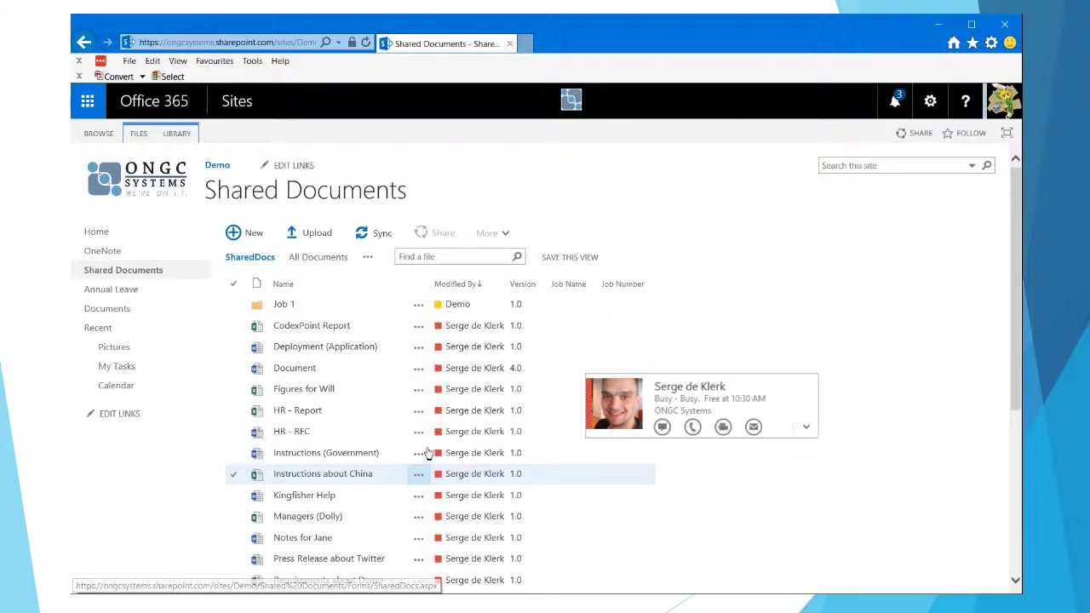
View the Version filter choices, filter the documents to Job A under Job Name, and clear that filter
left_click(541, 289)
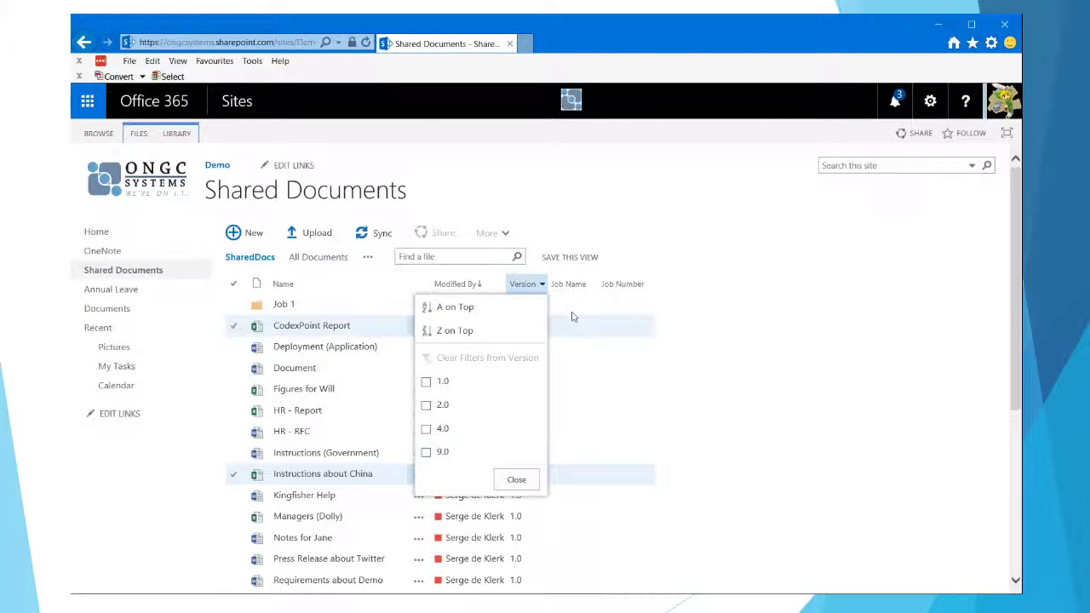
left_click(592, 291)
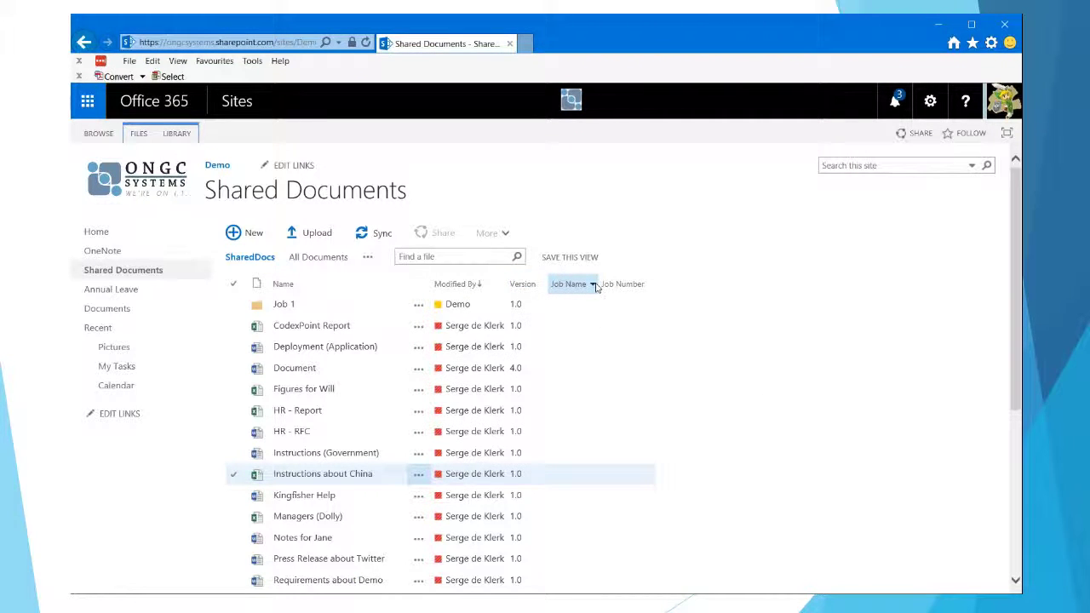
left_click(593, 285)
left_click(465, 406)
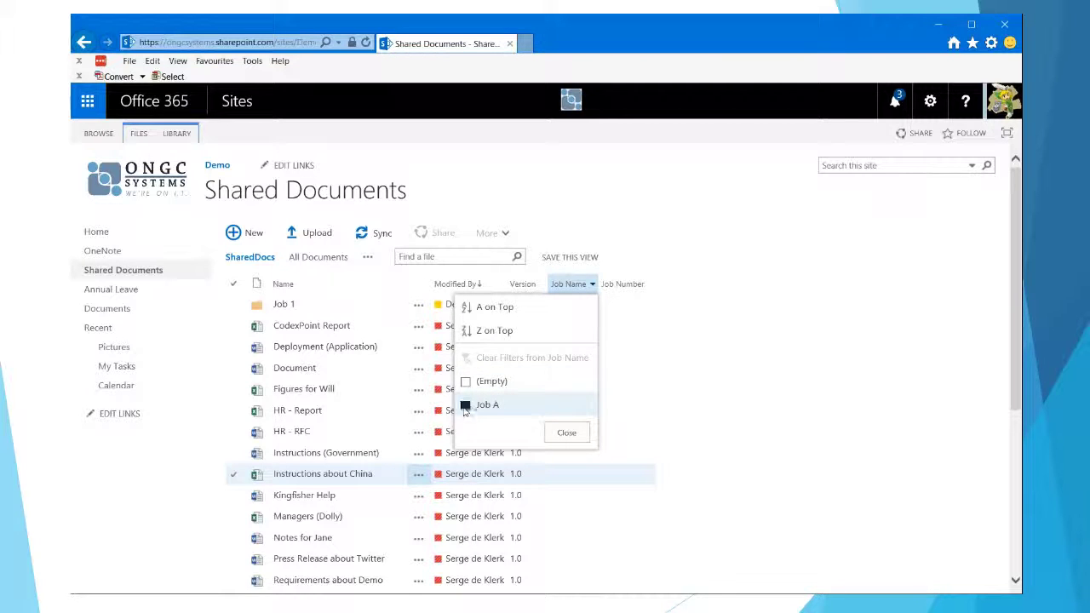
left_click(567, 433)
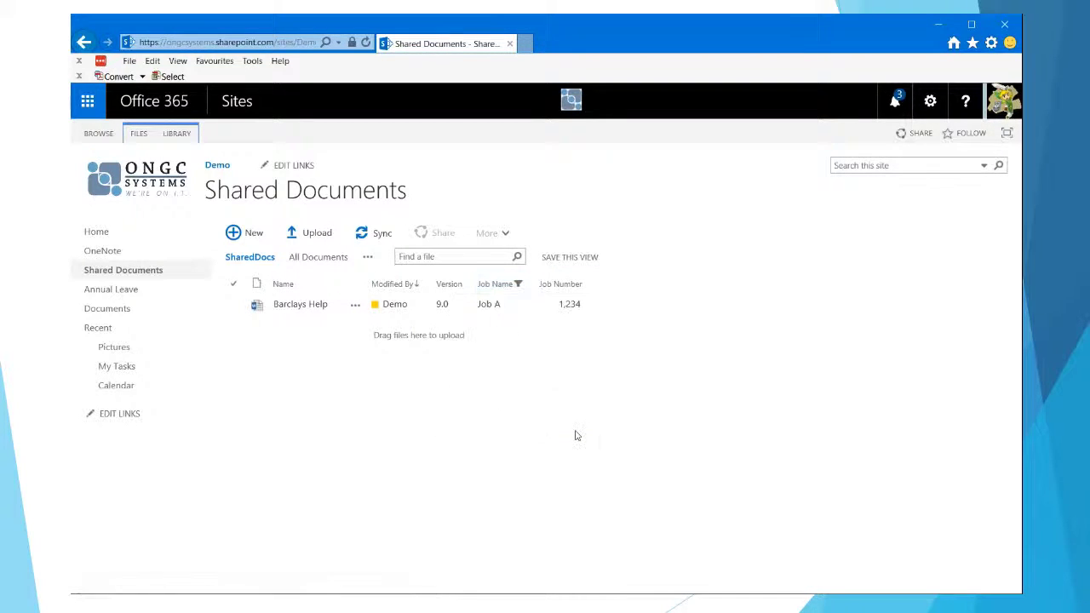
left_click(523, 284)
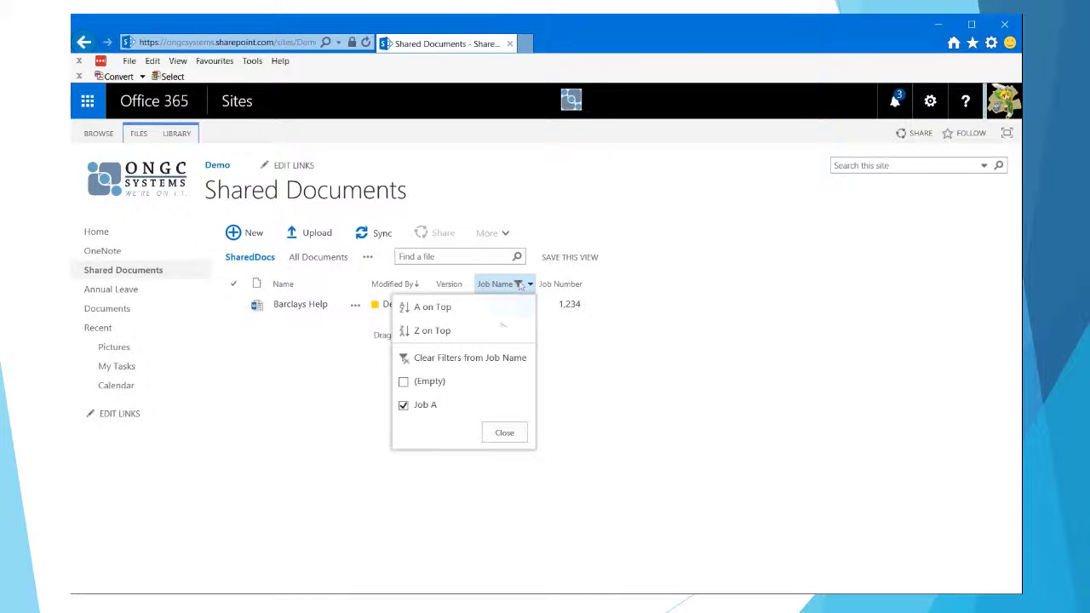
left_click(419, 364)
left_click(514, 436)
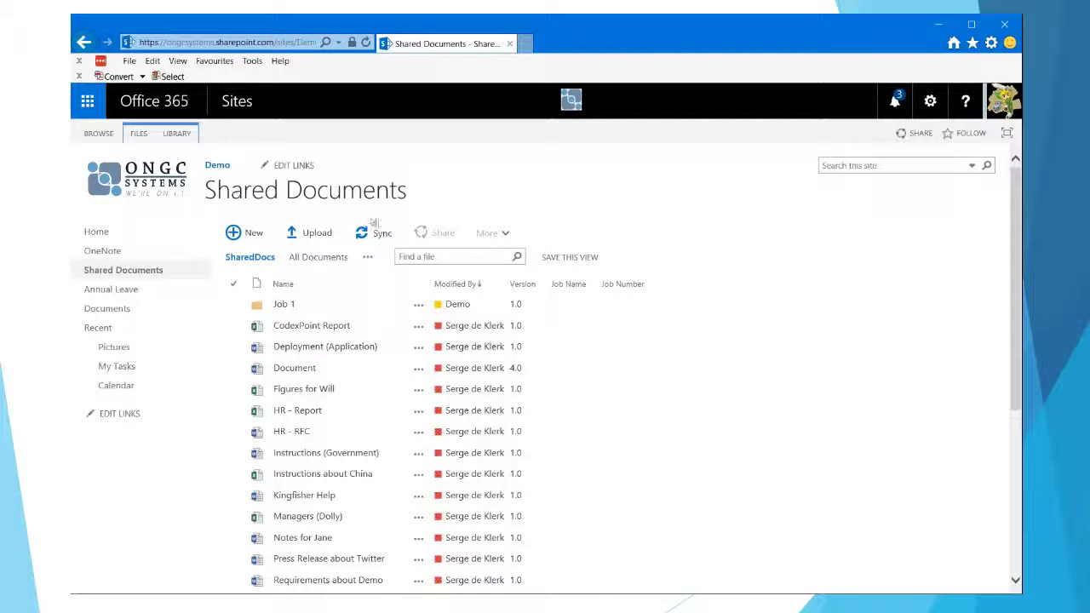
Upload WordDoc.docx and Workbook.xlsx together from Downloads > New folder to the root of the Shared Documents library
left_click(318, 235)
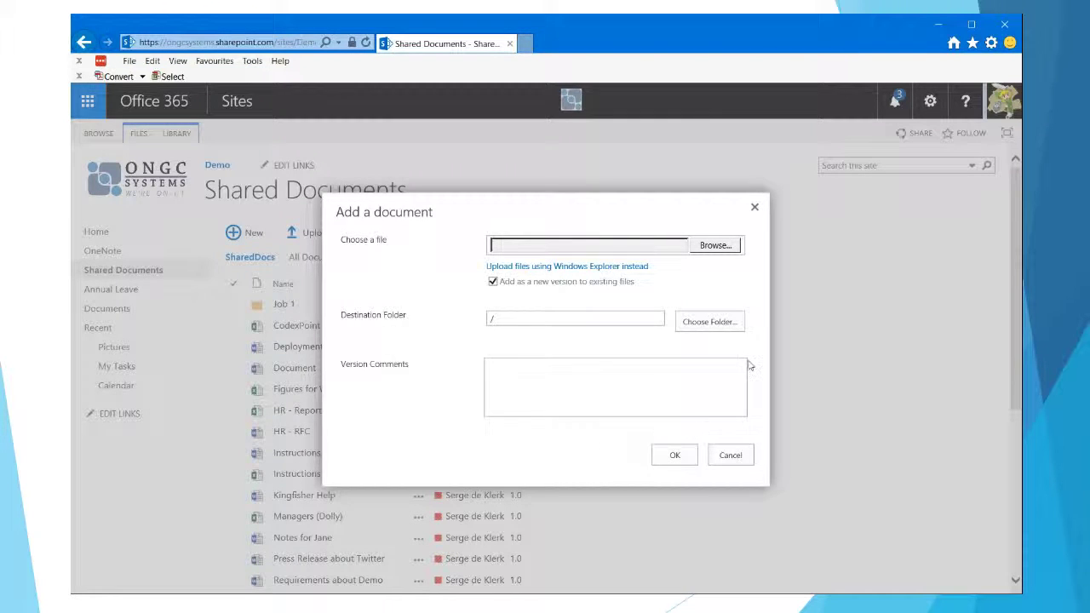
left_click(715, 245)
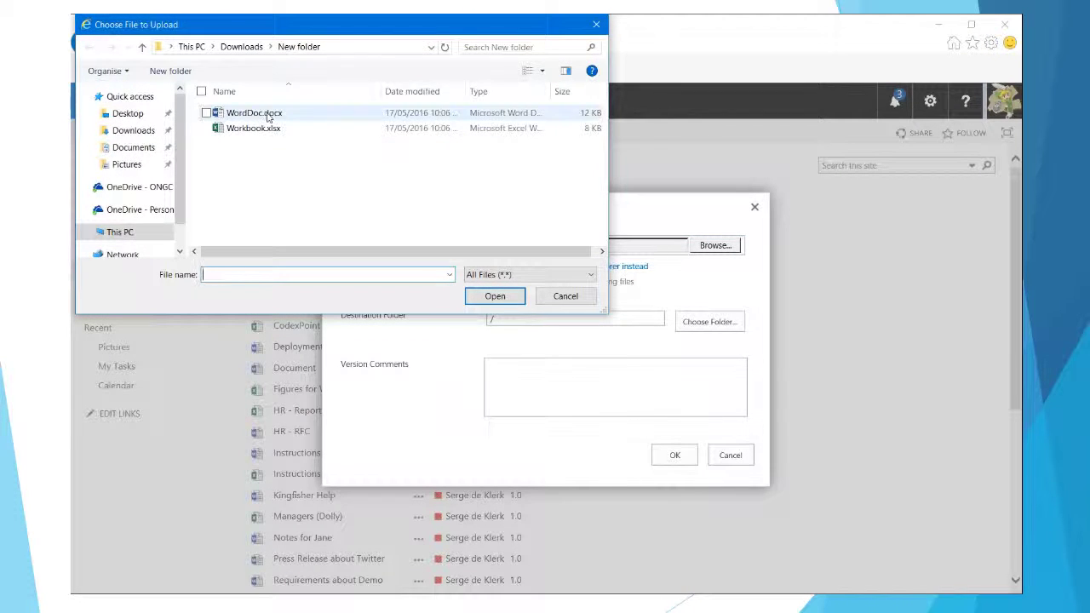
left_click(266, 114)
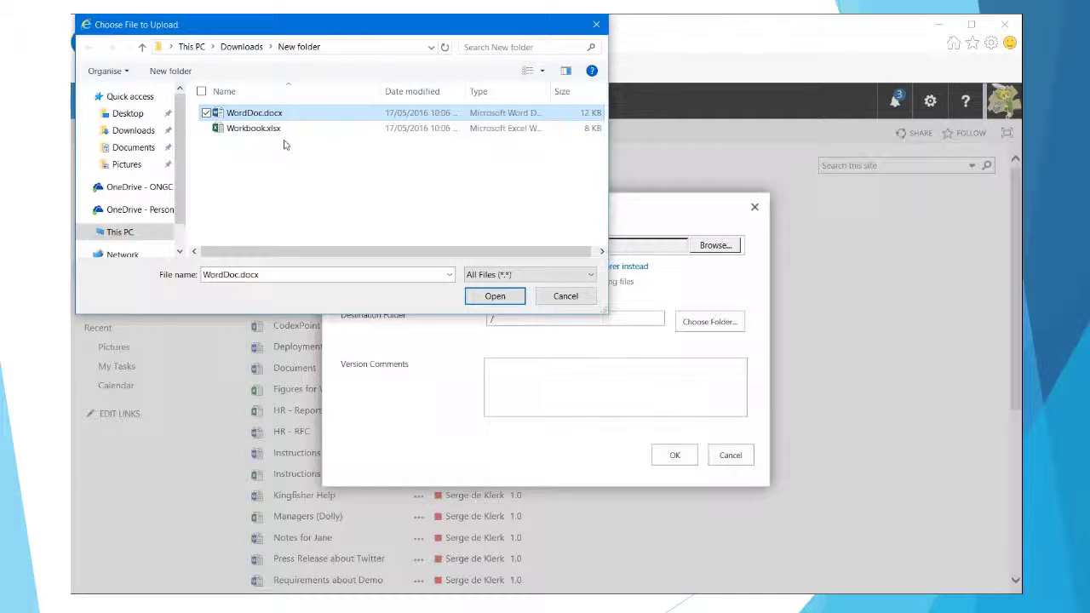
left_click(315, 131, "ctrl")
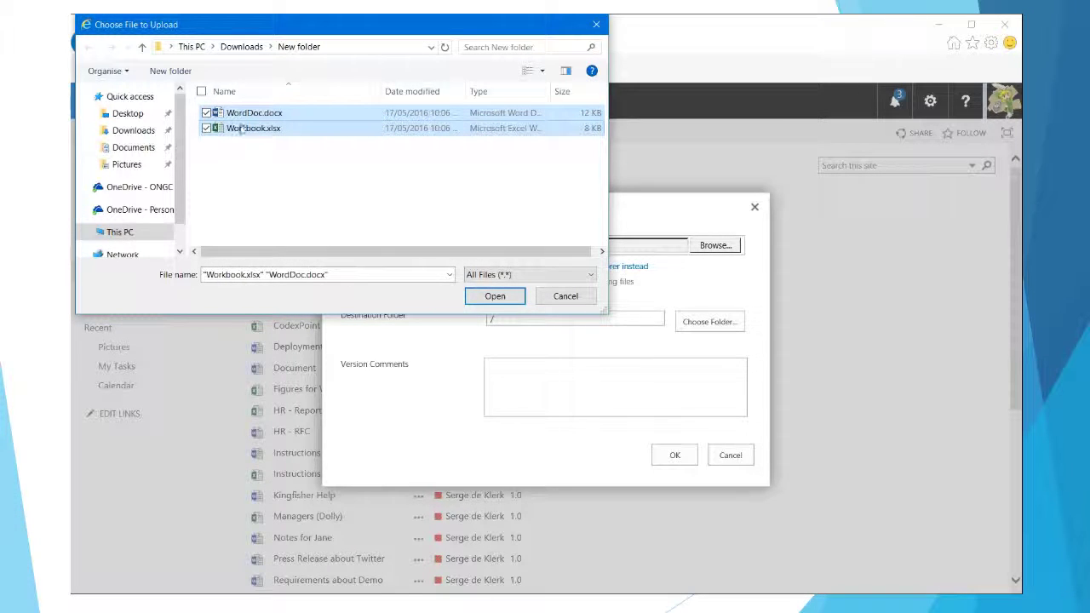
left_click(494, 298)
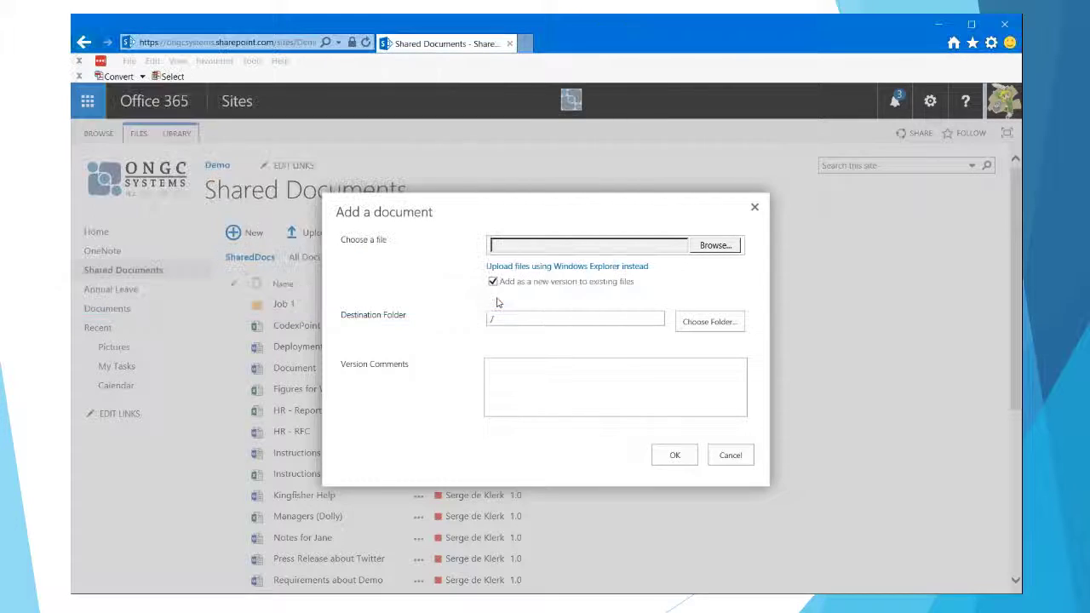
left_click(674, 456)
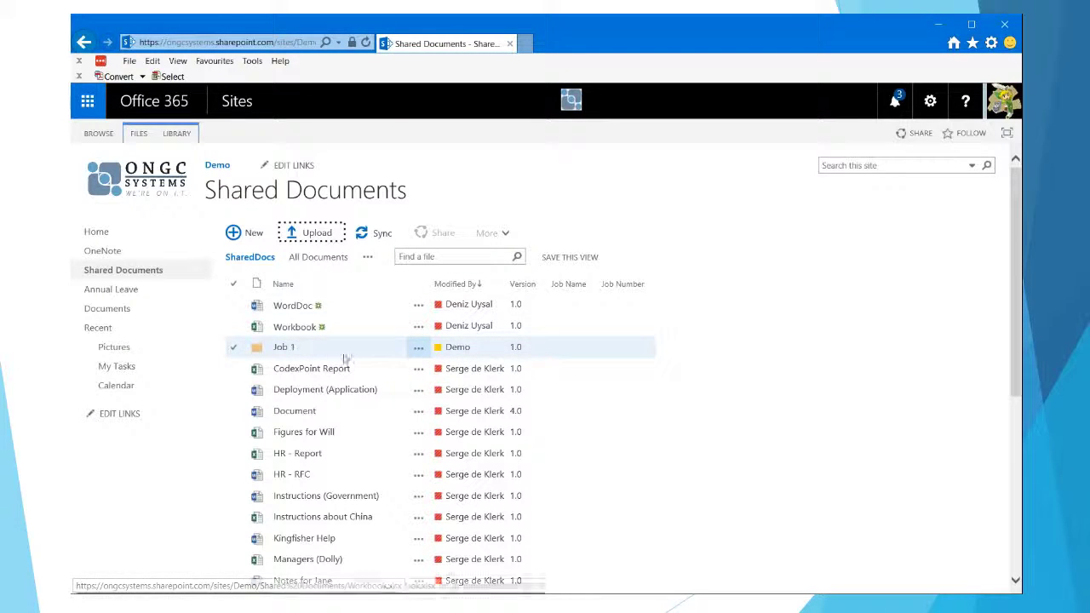
left_click(363, 306)
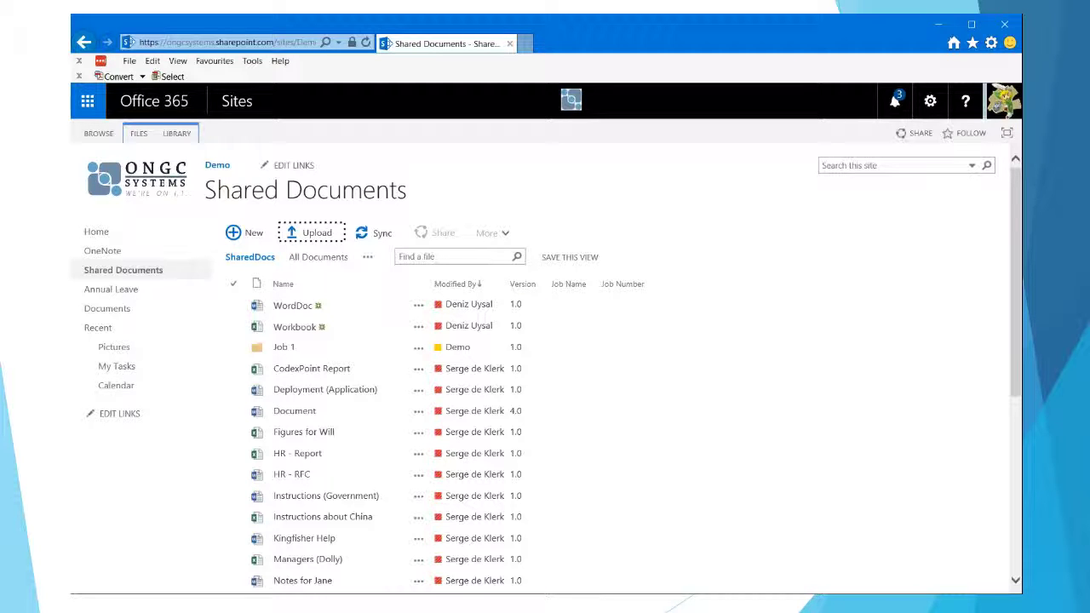
Switch to File Explorer, add WordDoc2.docx and Workbook2.xlsx from New folder to the SharePoint library, and return to the browser
key("alt+Tab")
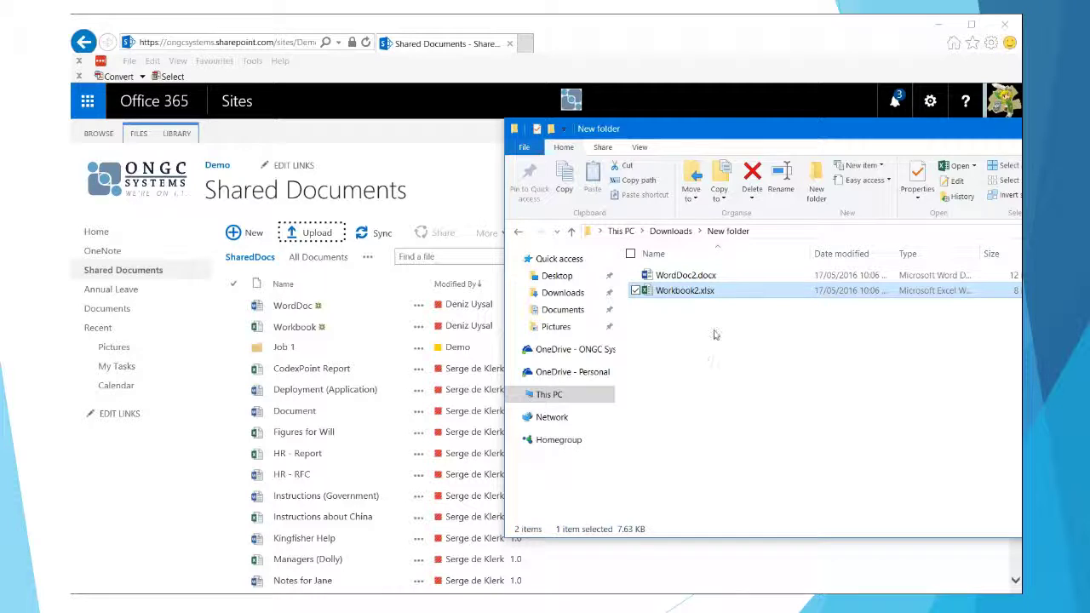
left_click_drag(737, 344, 453, 339)
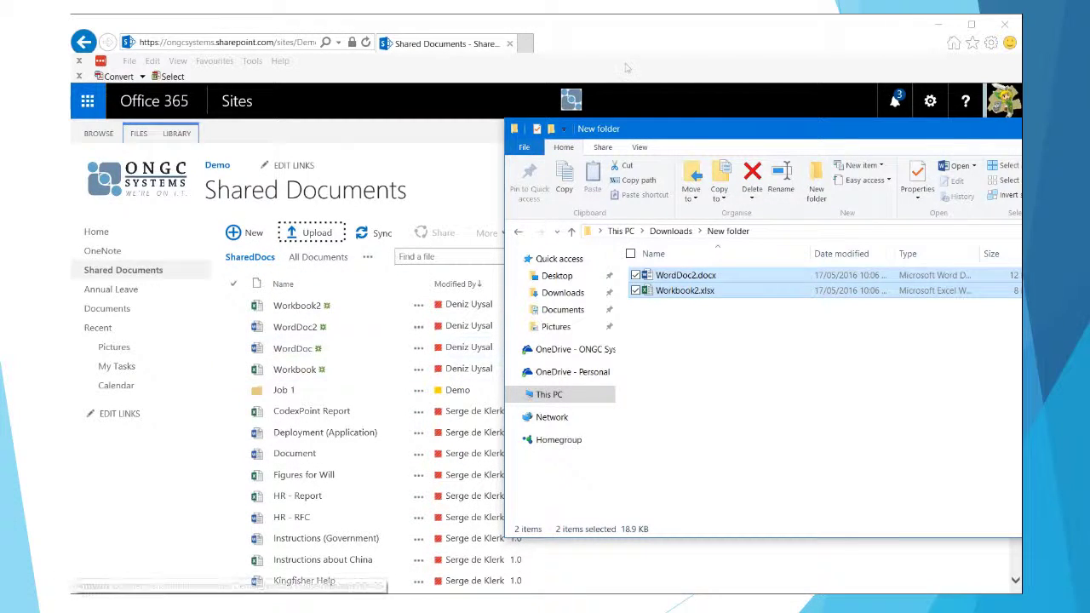
left_click(630, 39)
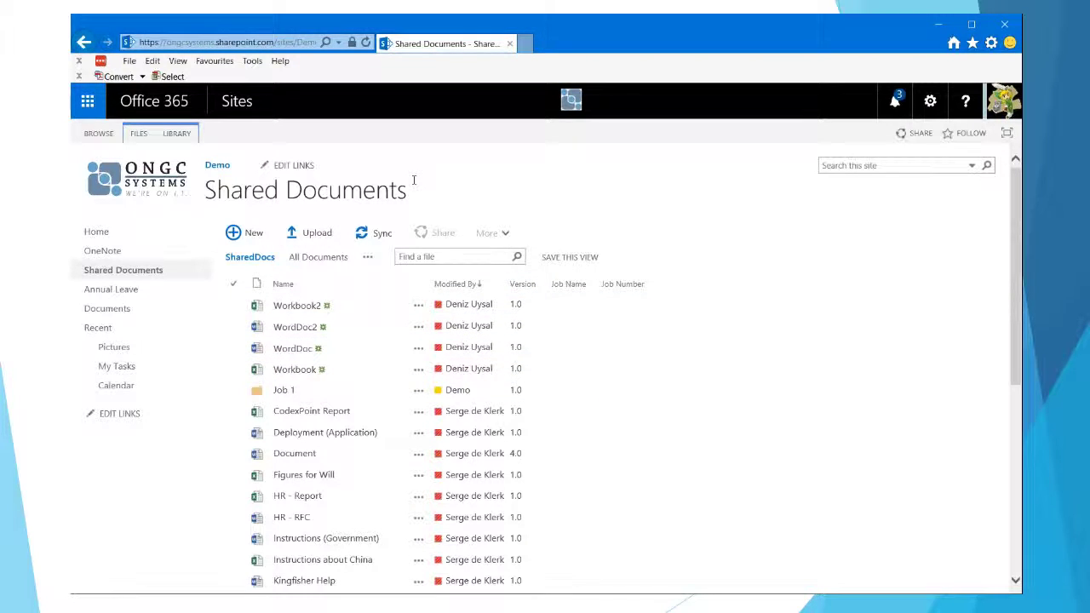
Create a folder named Test in the Shared Documents library
left_click(252, 239)
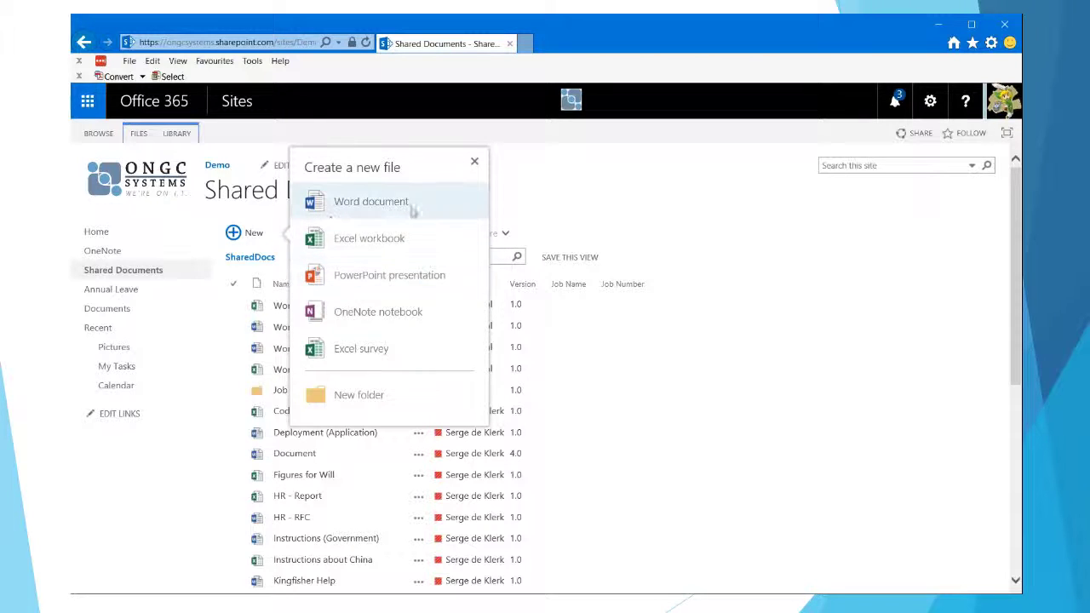
left_click(375, 398)
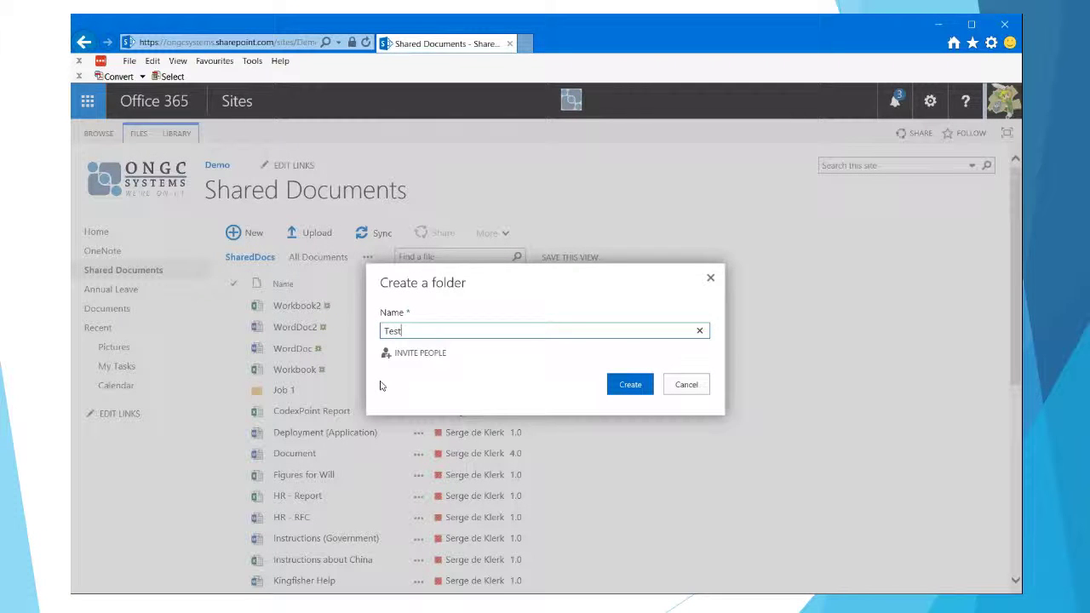
left_click(633, 387)
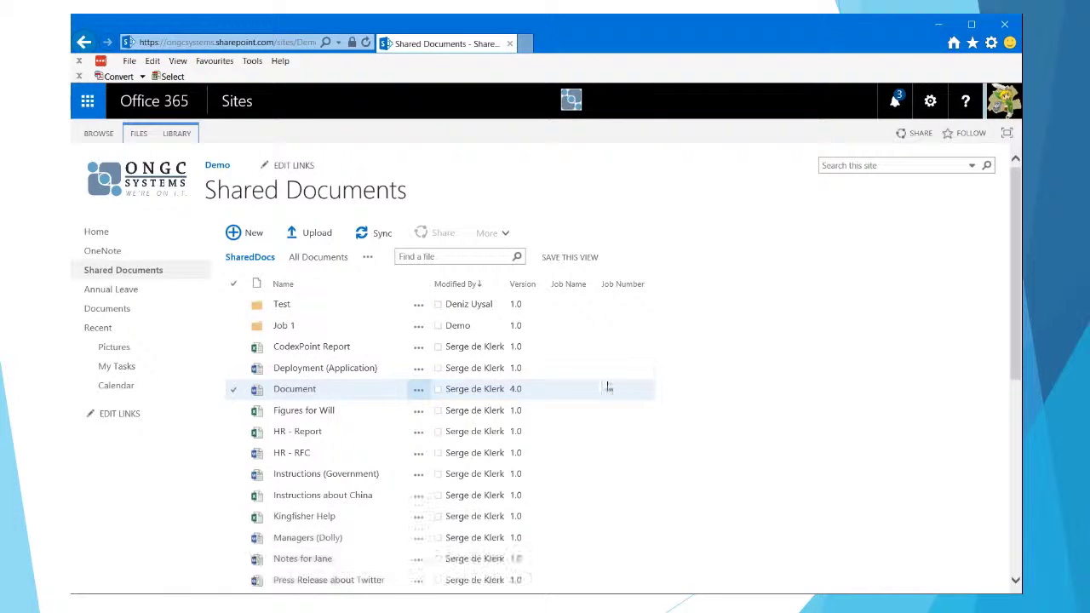
Create a Word document containing "Test Document" inside the Test folder, and return to the refreshed folder listing
left_click(282, 305)
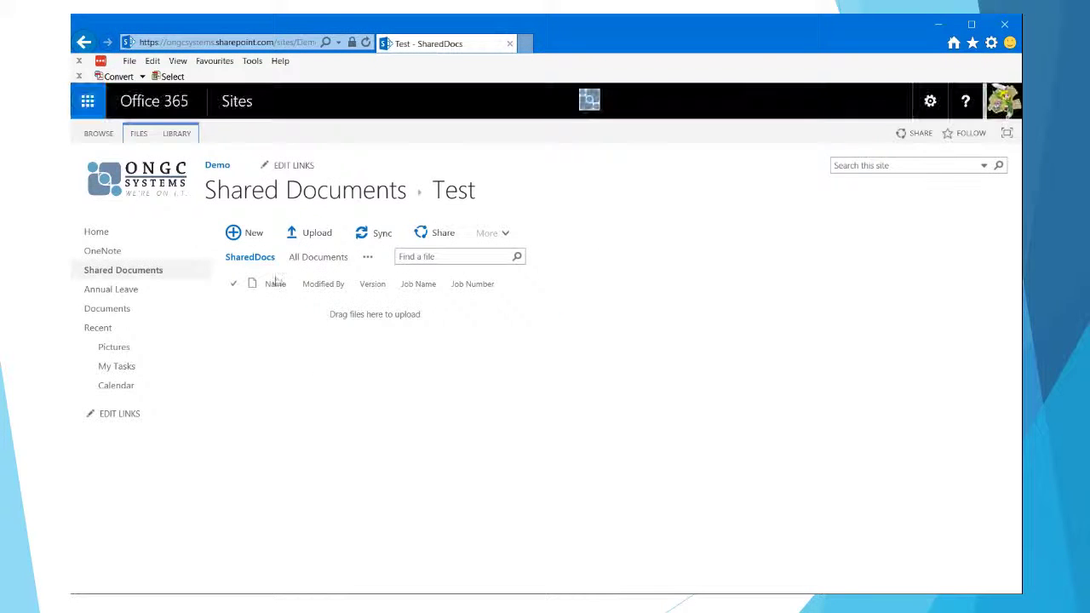
left_click(252, 235)
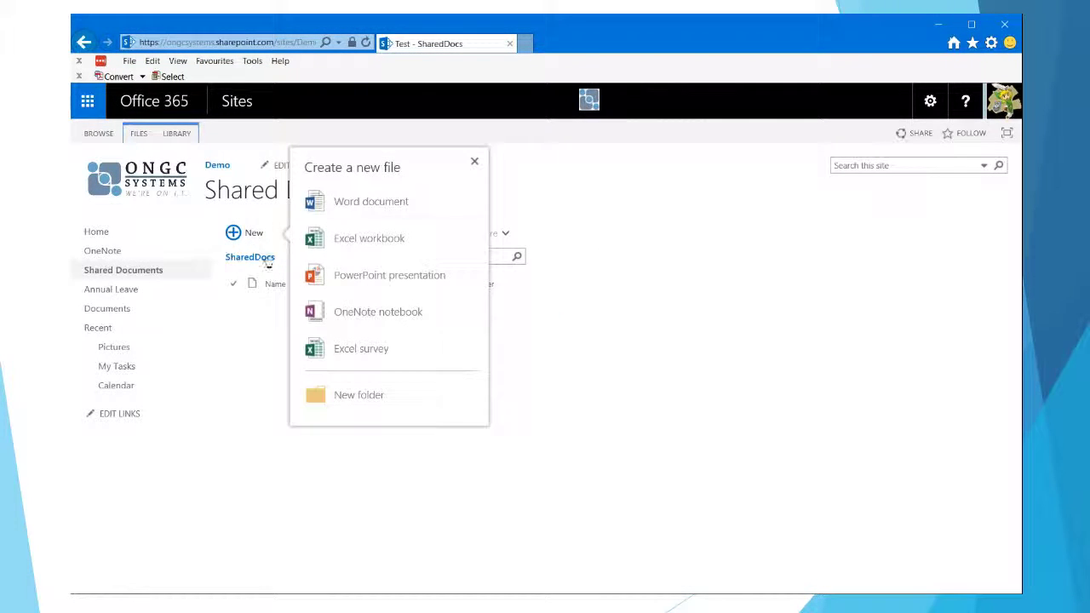
left_click(370, 215)
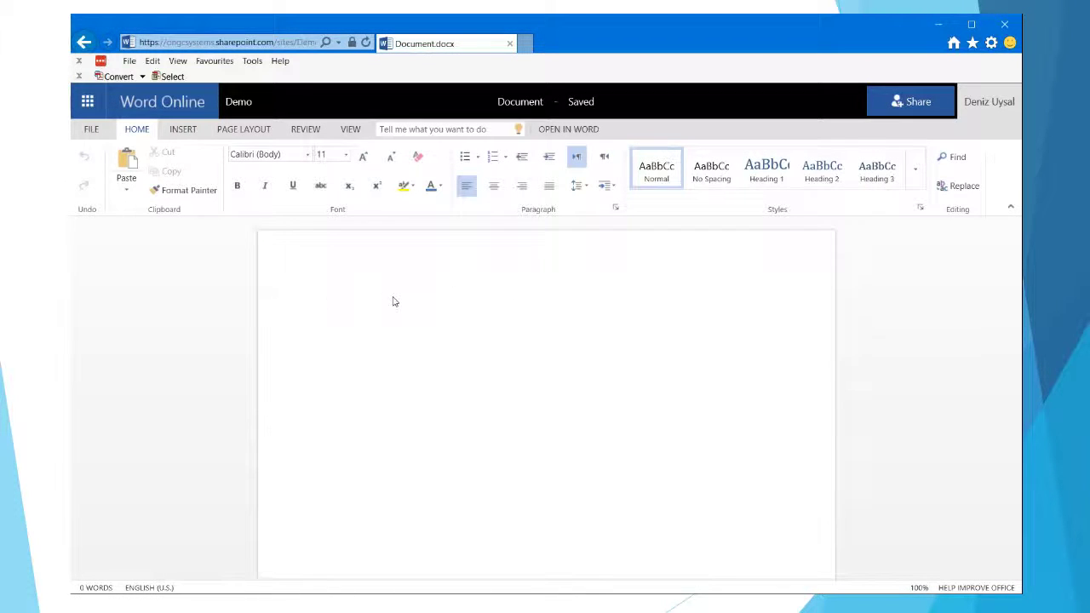
type("Test Do")
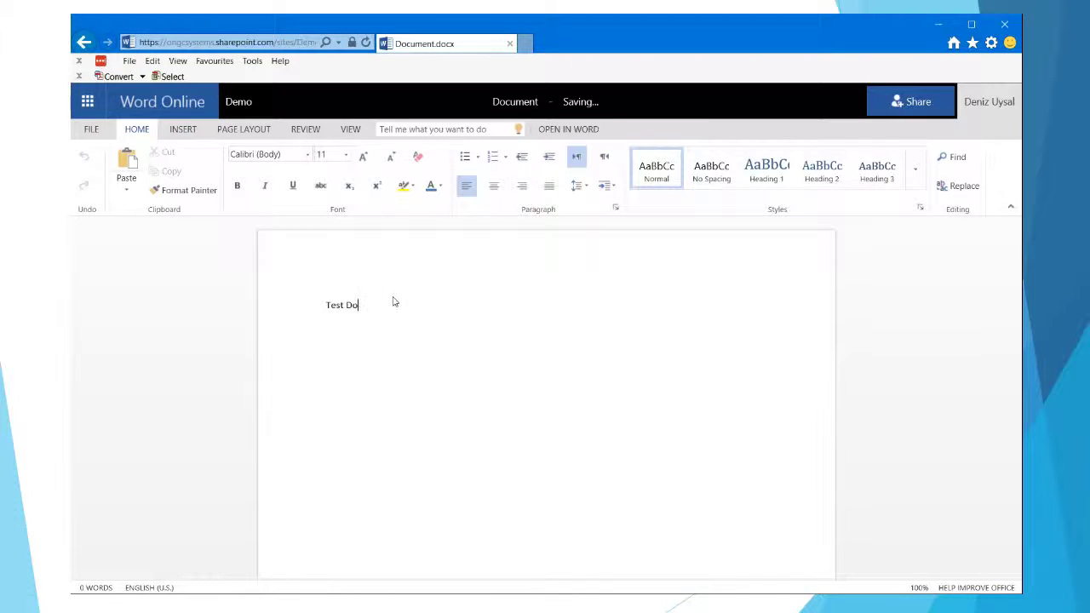
type("cument")
left_click(84, 42)
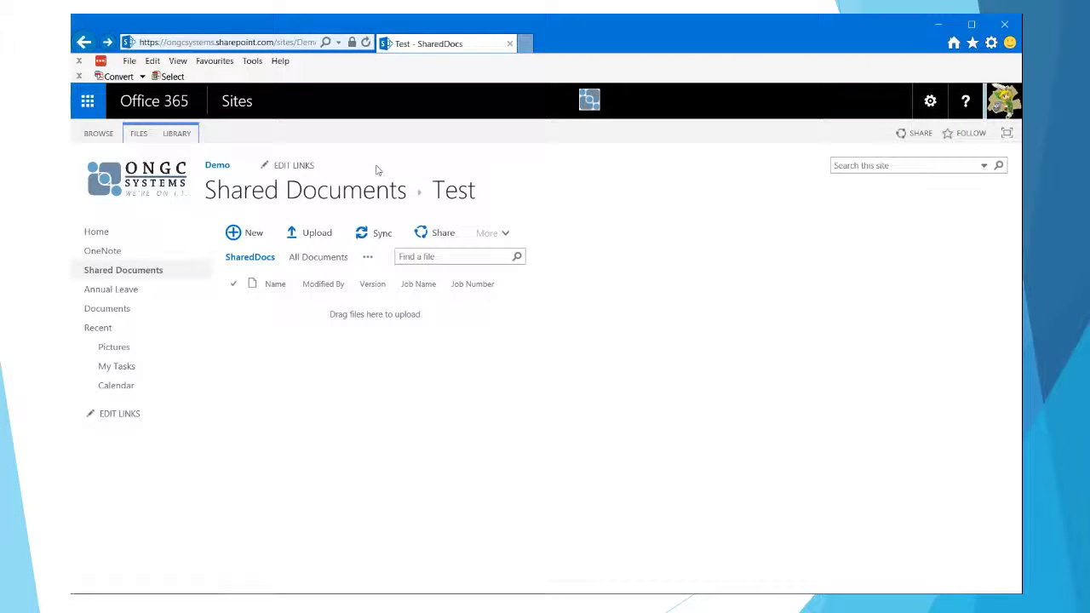
key("F5")
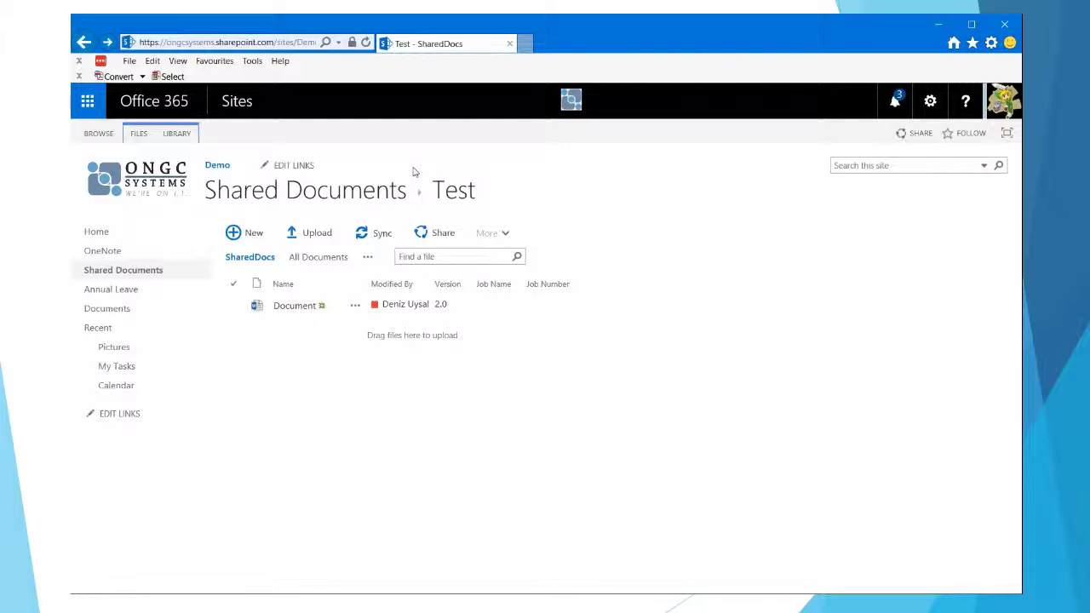
Open the Shared Documents root in Quick Edit and set Job Name to Job B for CodexPoint Report and Job C for Deployment (Application)
left_click(324, 194)
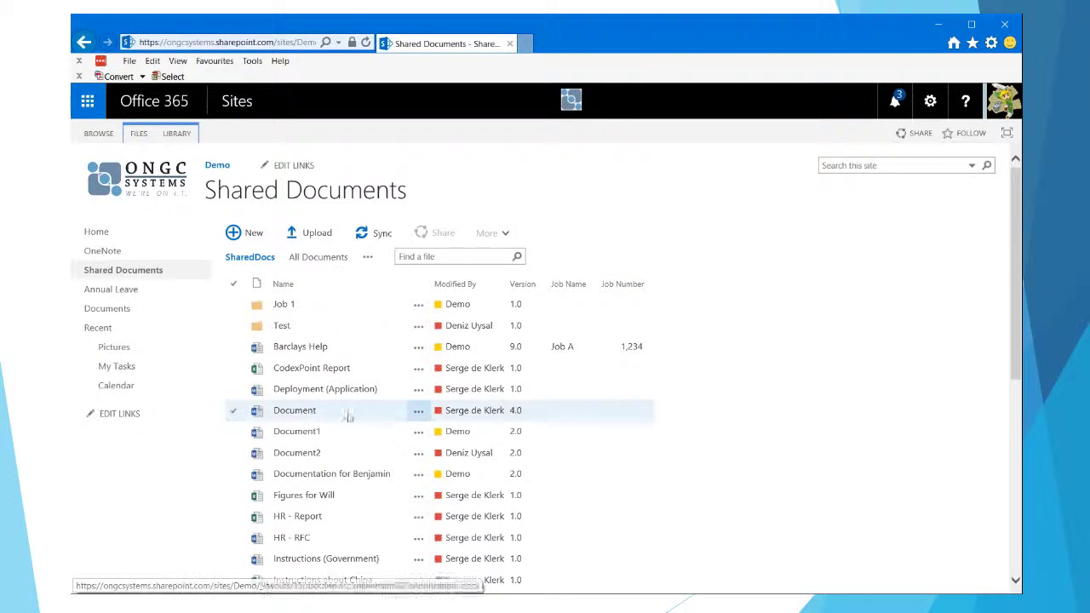
left_click(180, 135)
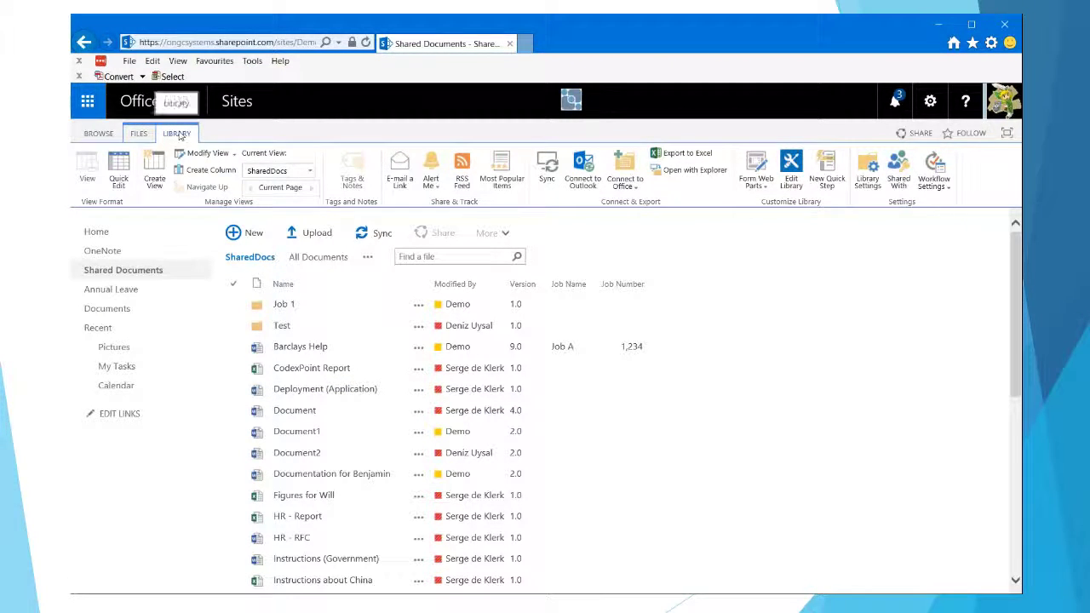
left_click(126, 183)
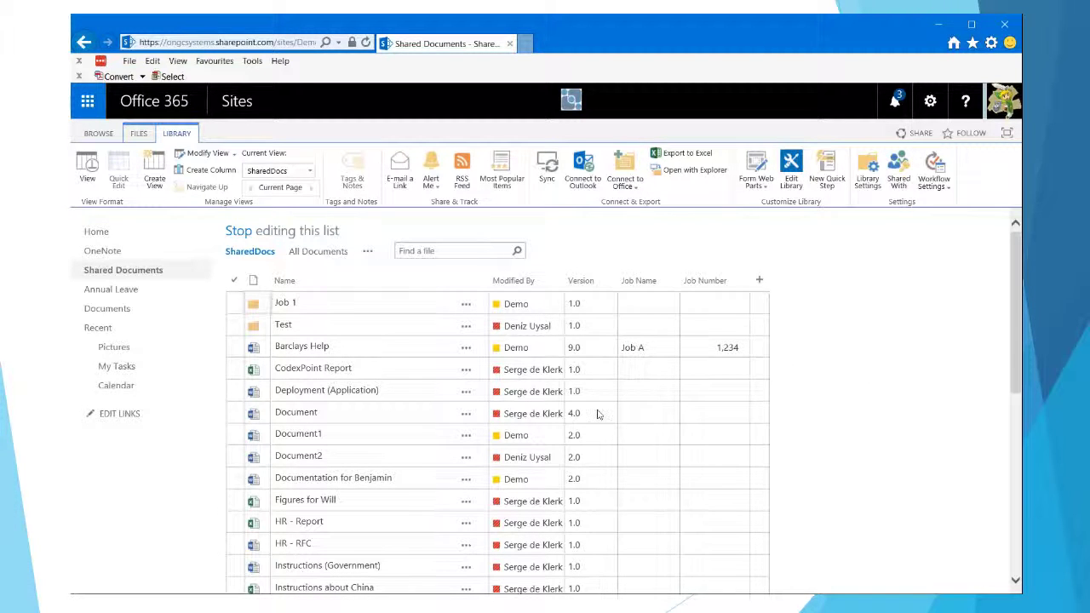
left_click_drag(1013, 366, 1013, 377)
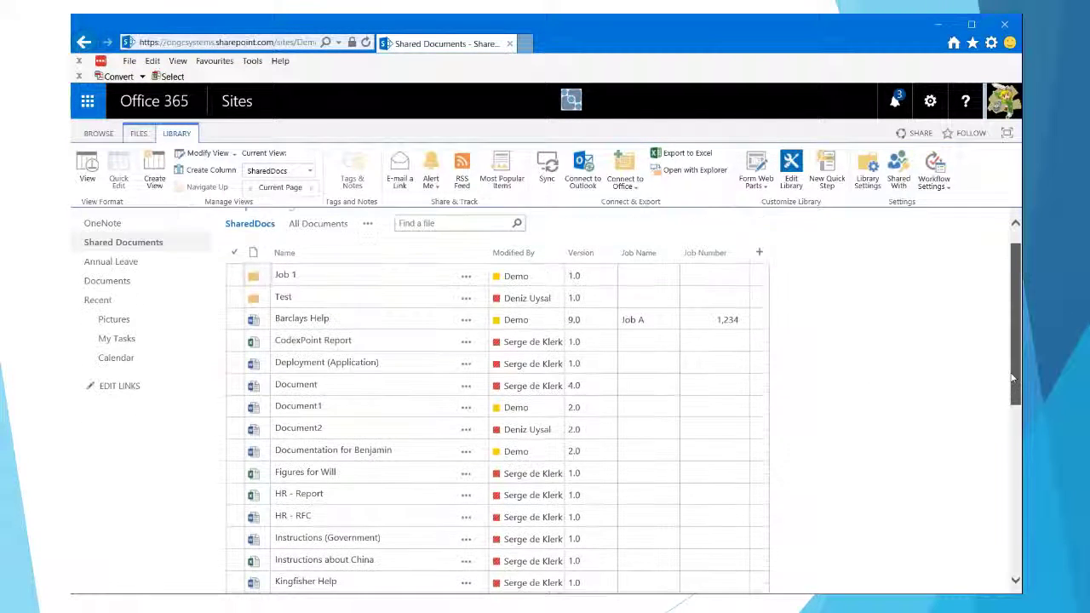
left_click(645, 341)
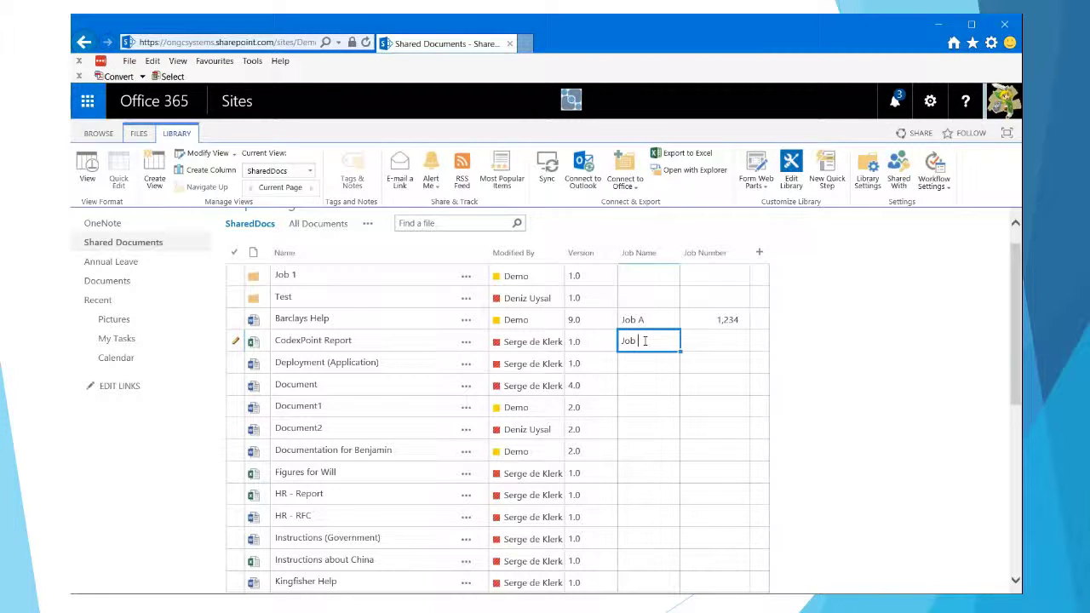
key("Return")
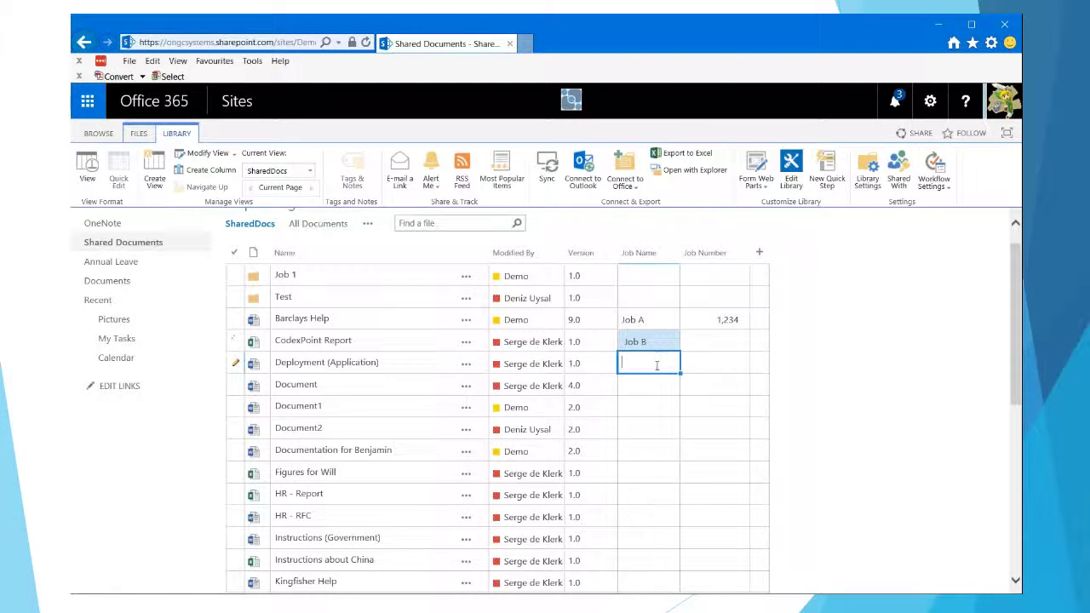
type("Job C")
key("Return")
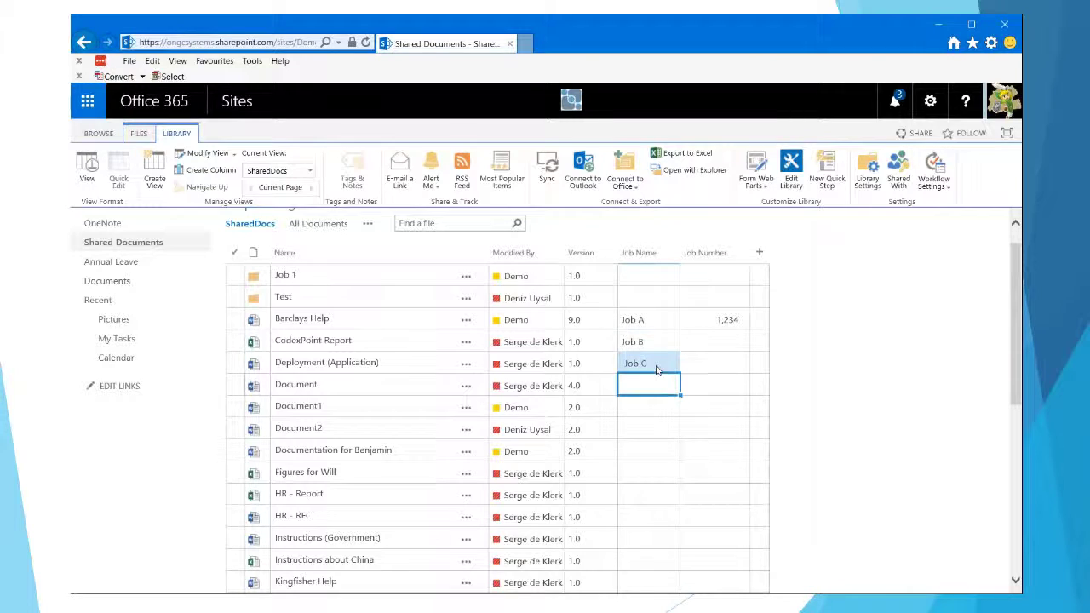
Set Job Number to 111 for CodexPoint Report and 231 for Deployment (Application), and stop editing the list
left_click(727, 340)
type("111")
left_click(708, 366)
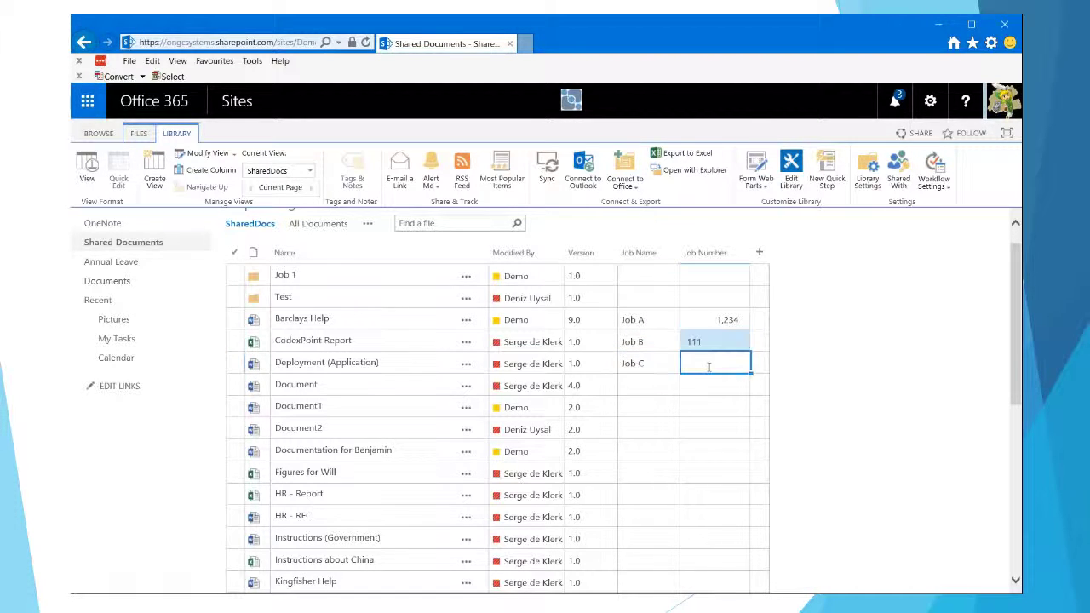
type("231")
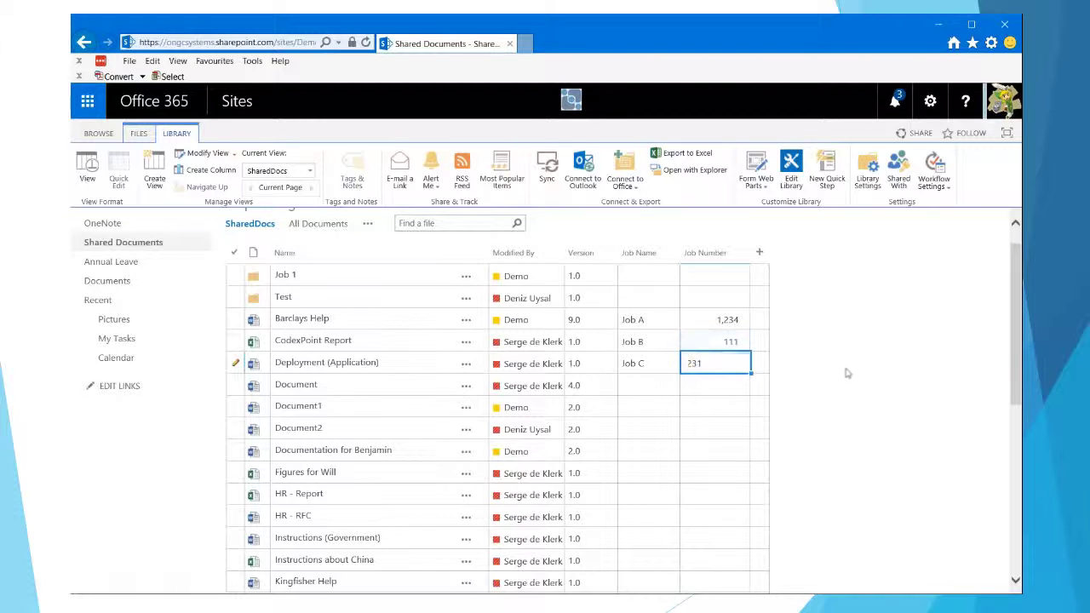
left_click(829, 373)
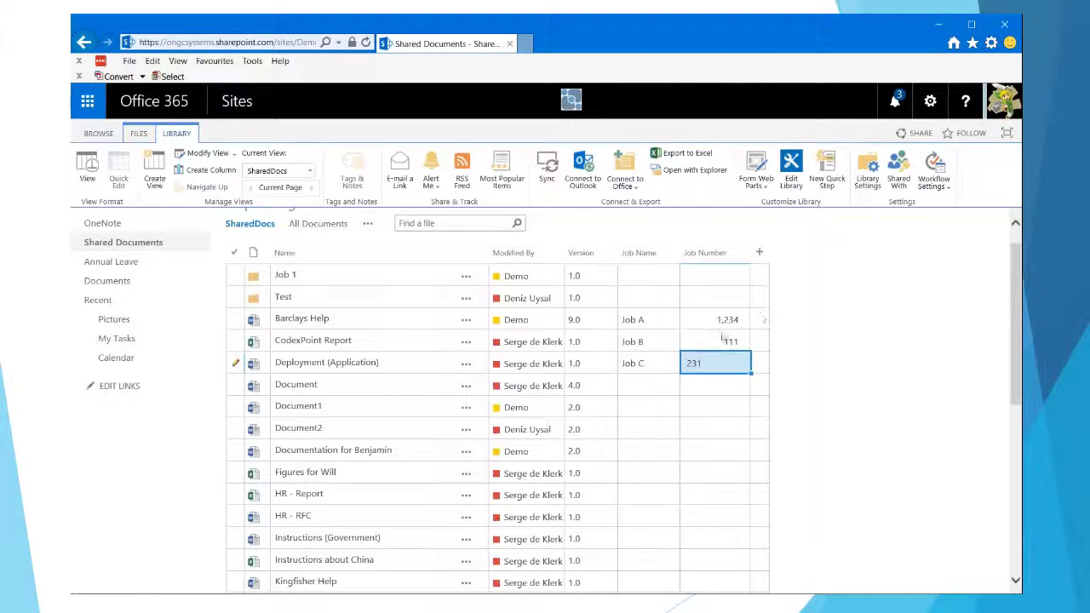
scroll(589, 332, "up", 1)
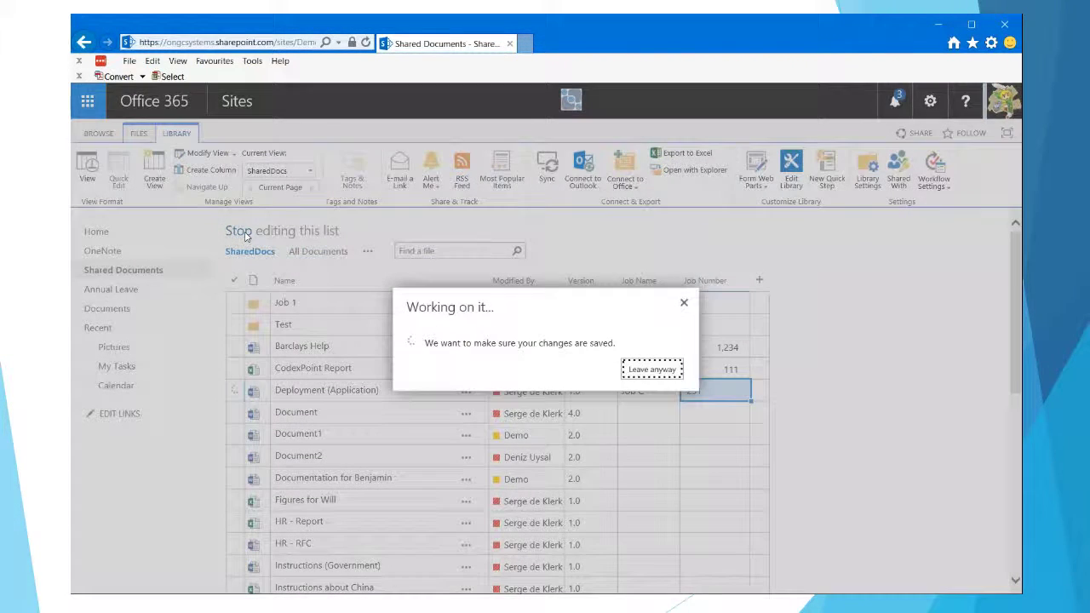
left_click(246, 236)
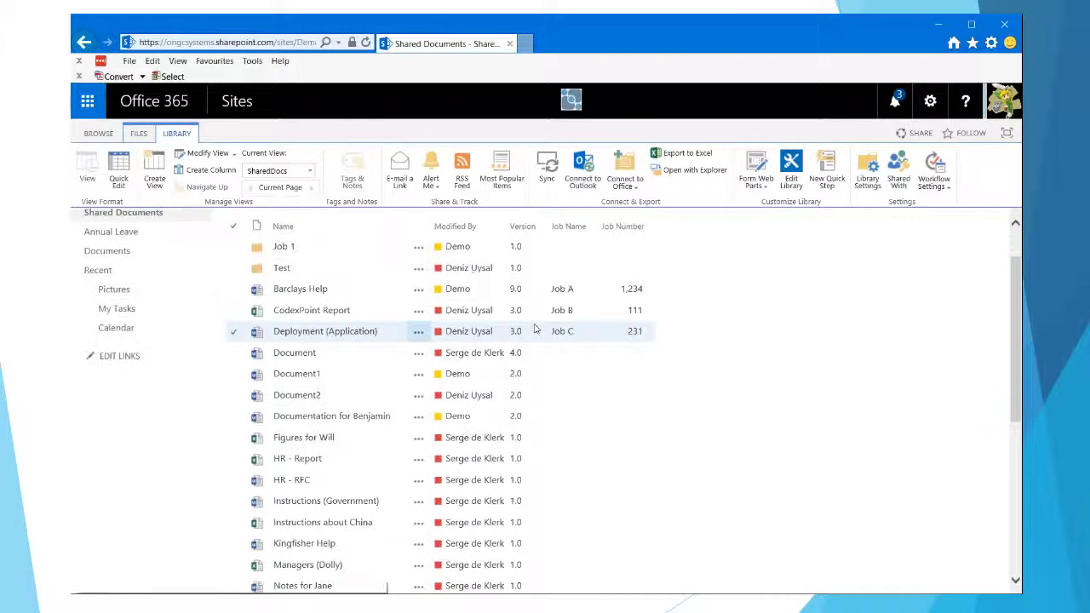
left_click(588, 367)
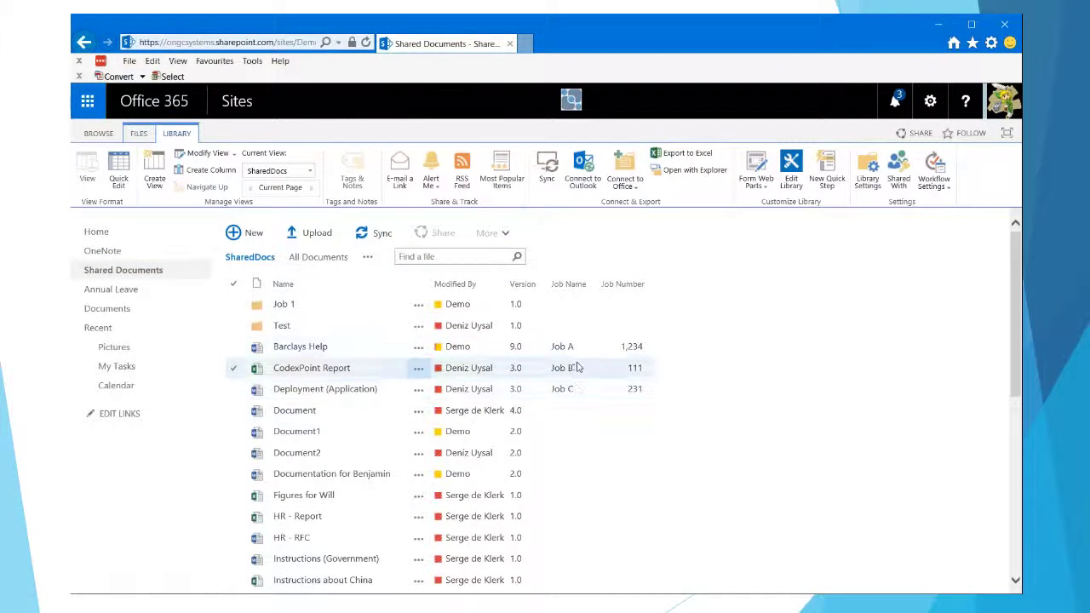
left_click(627, 340)
left_click(654, 368)
left_click(635, 364)
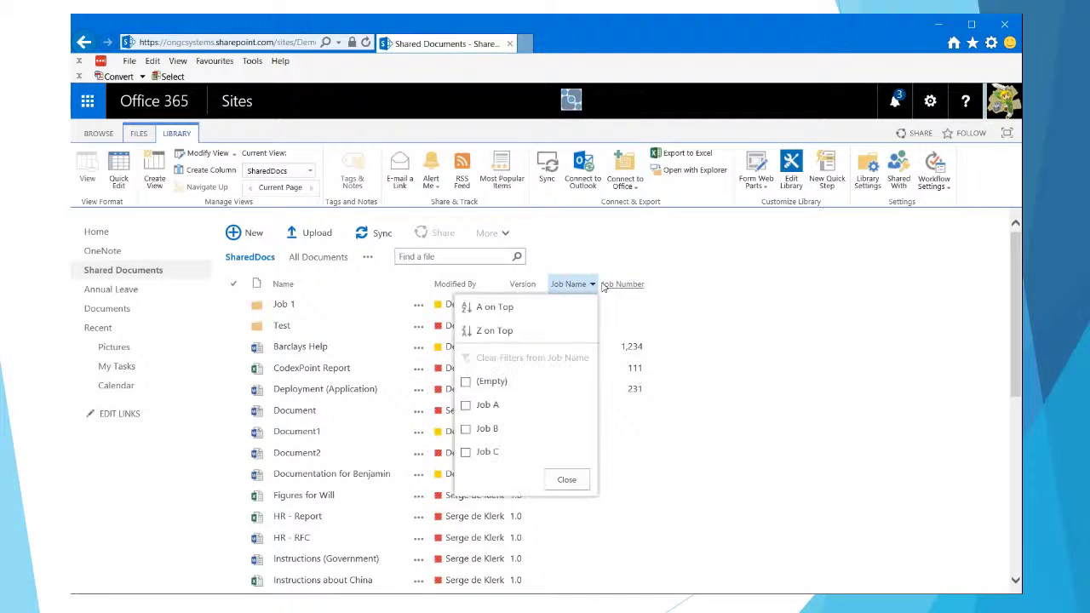
Filter the documents to Job B under Job Name, and clear that filter
left_click(592, 285)
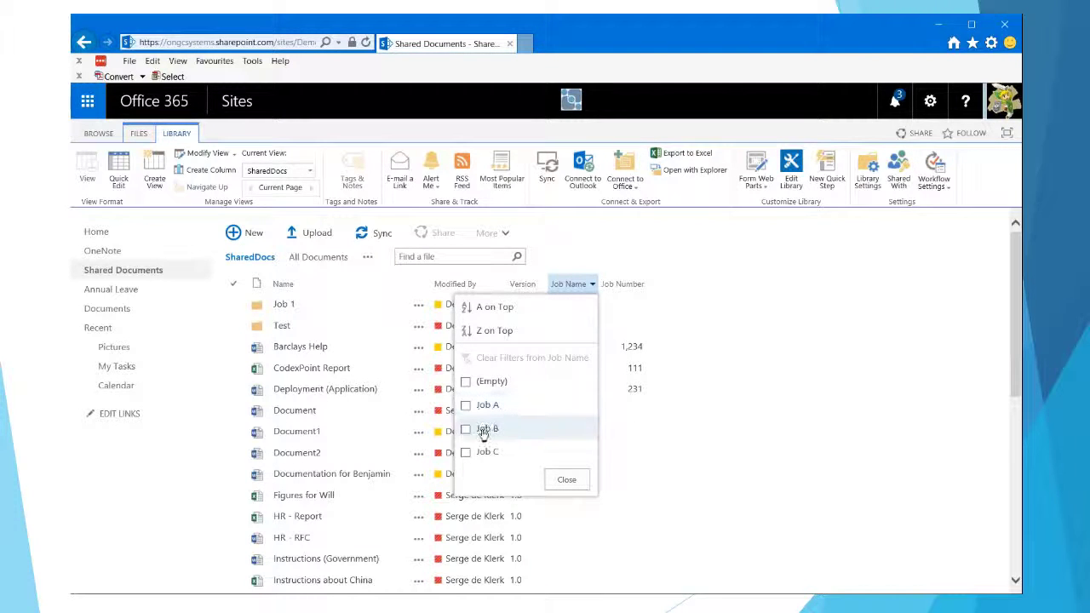
left_click(465, 428)
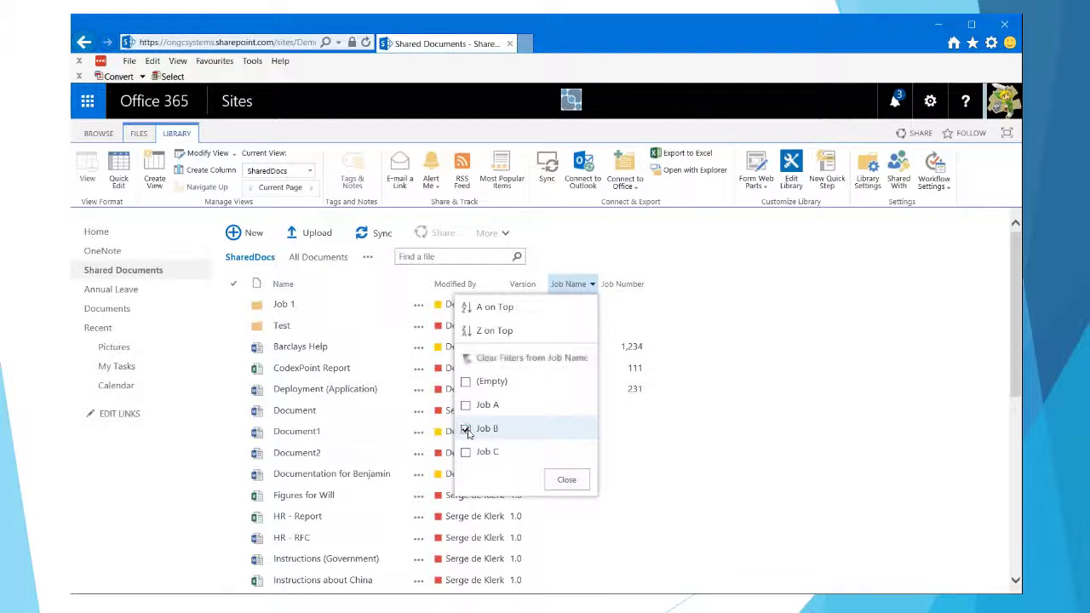
left_click(567, 480)
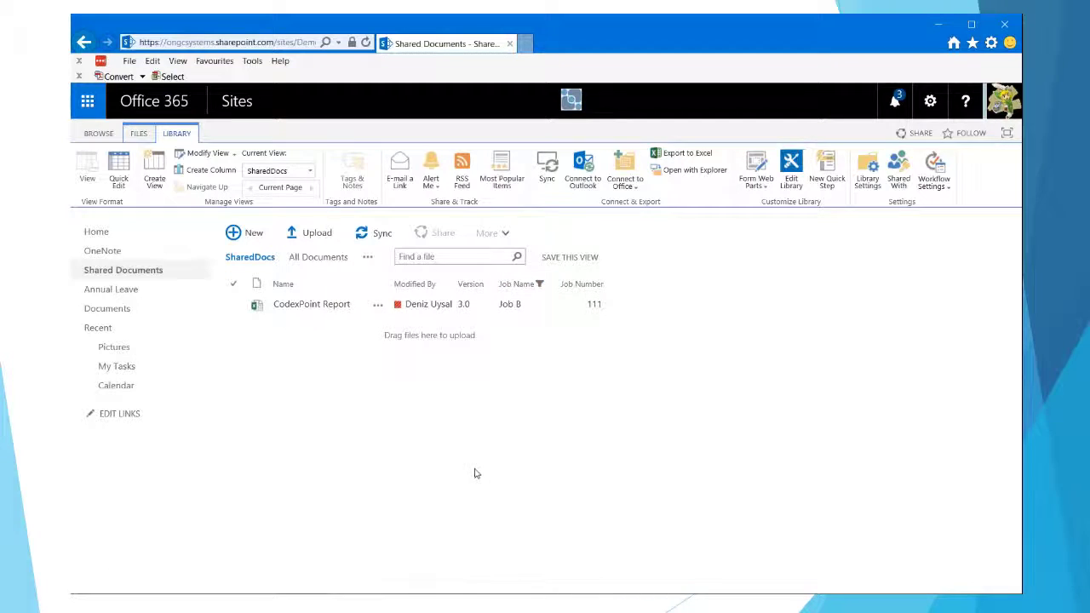
left_click(549, 286)
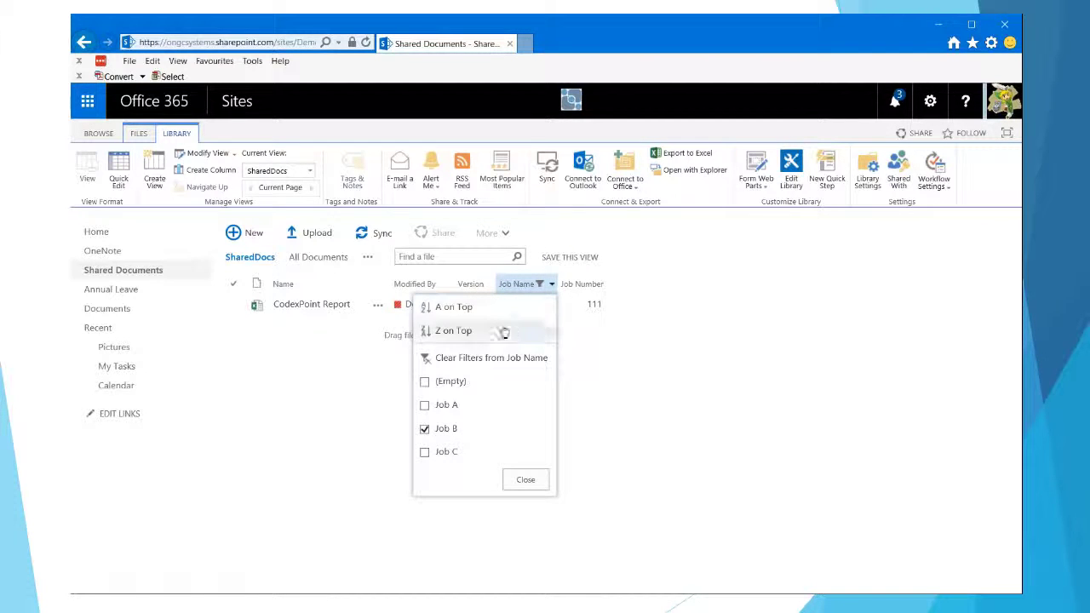
left_click(473, 360)
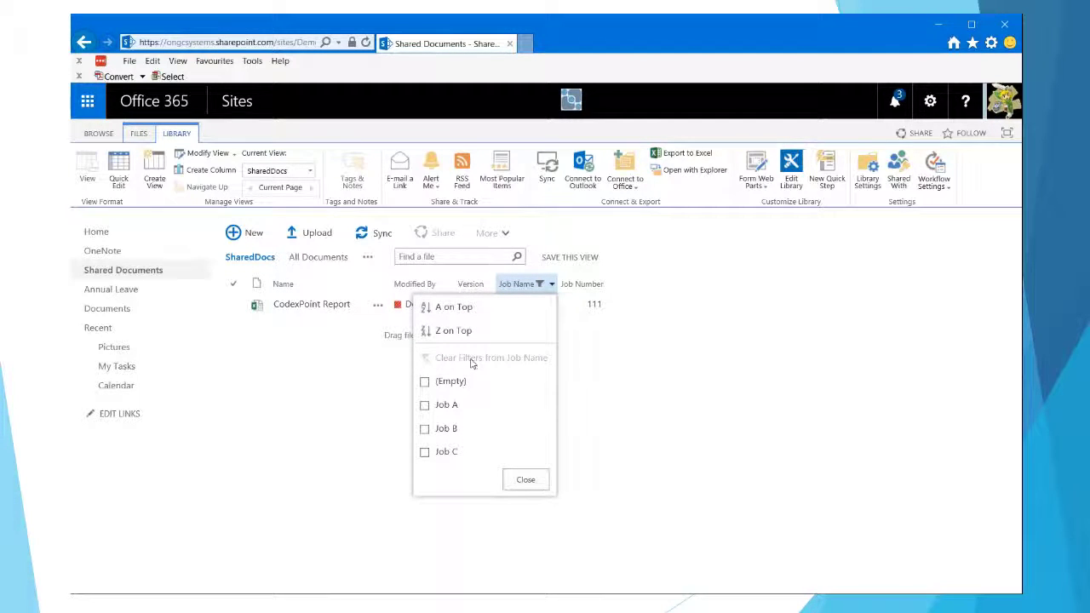
left_click(521, 479)
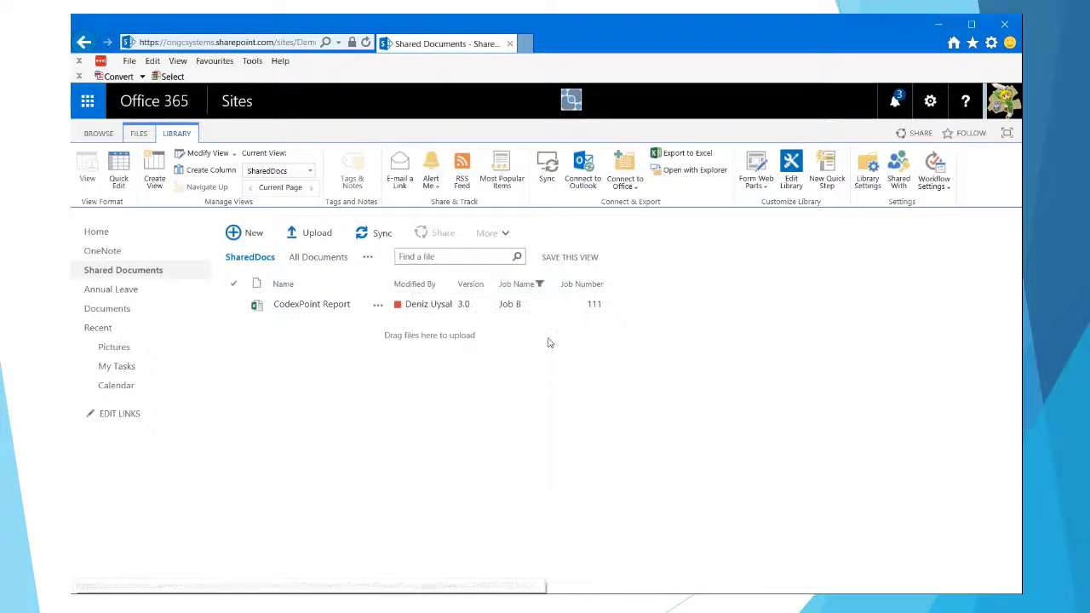
left_click(536, 286)
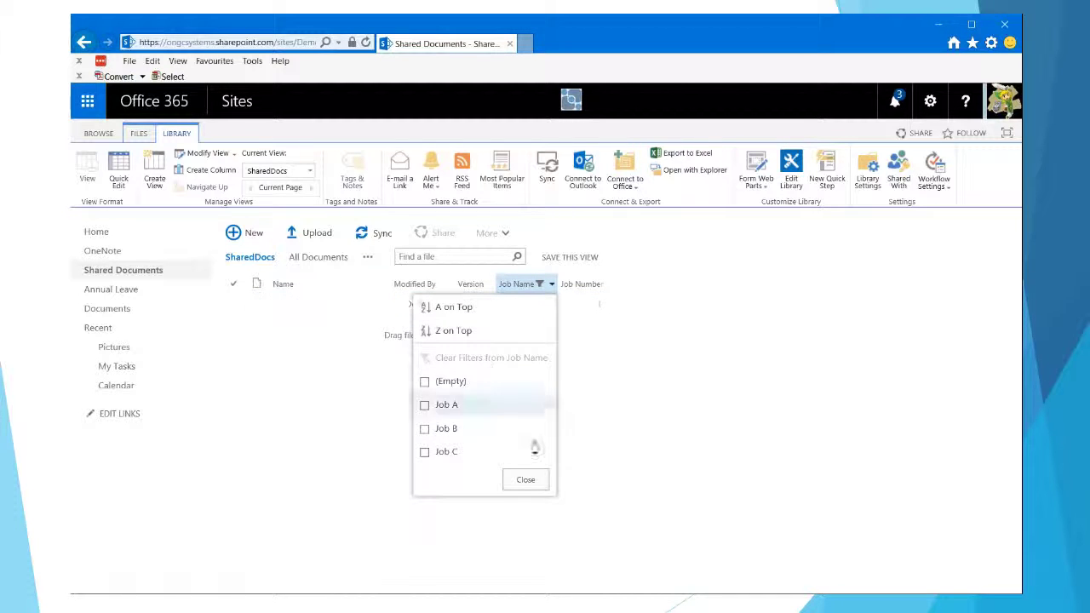
left_click(540, 482)
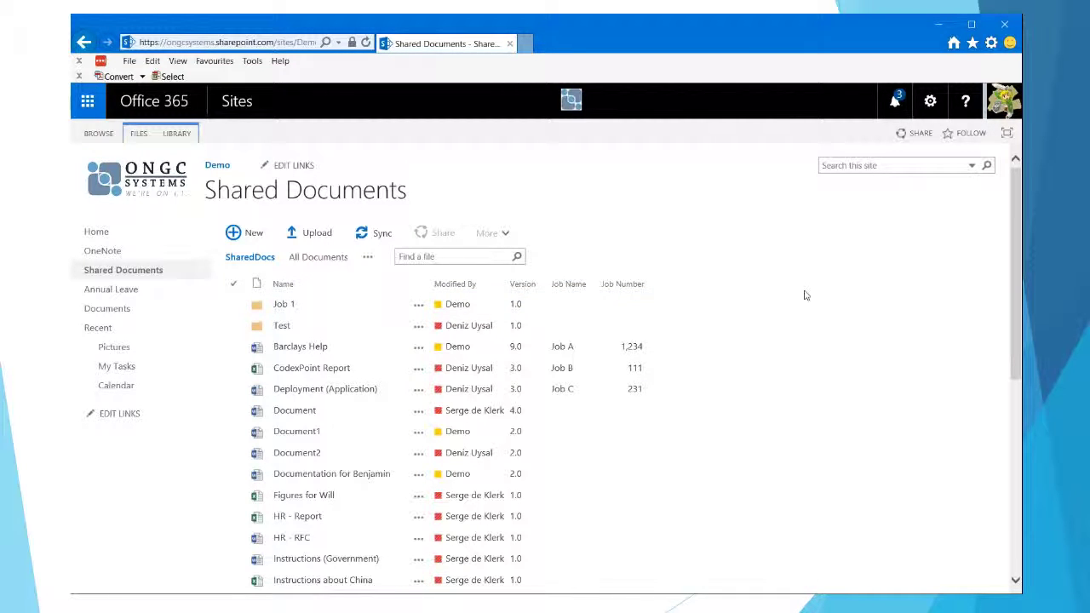
left_click(429, 257)
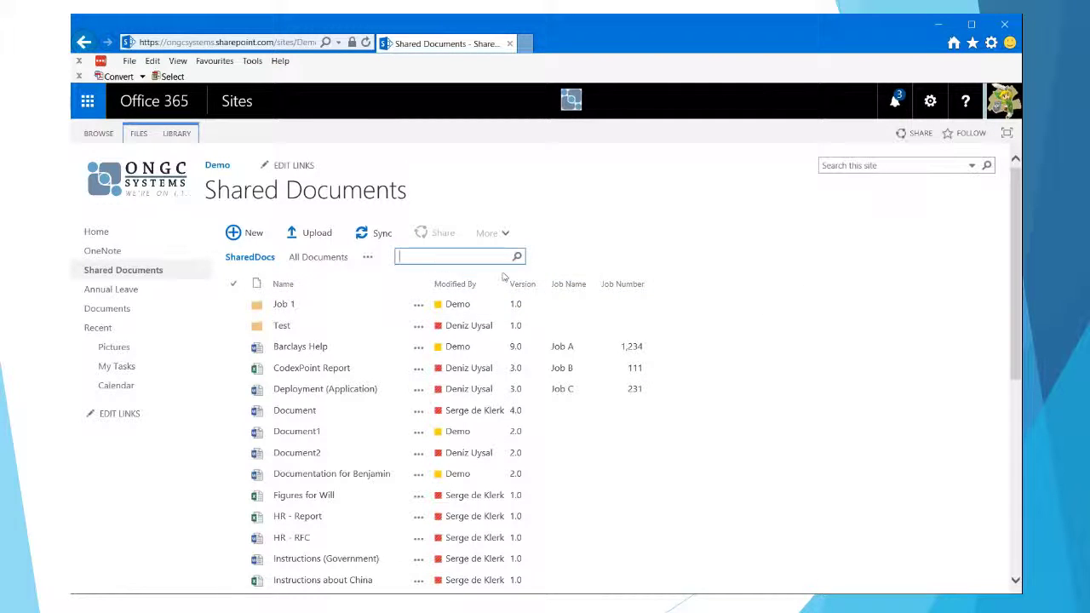
left_click(606, 261)
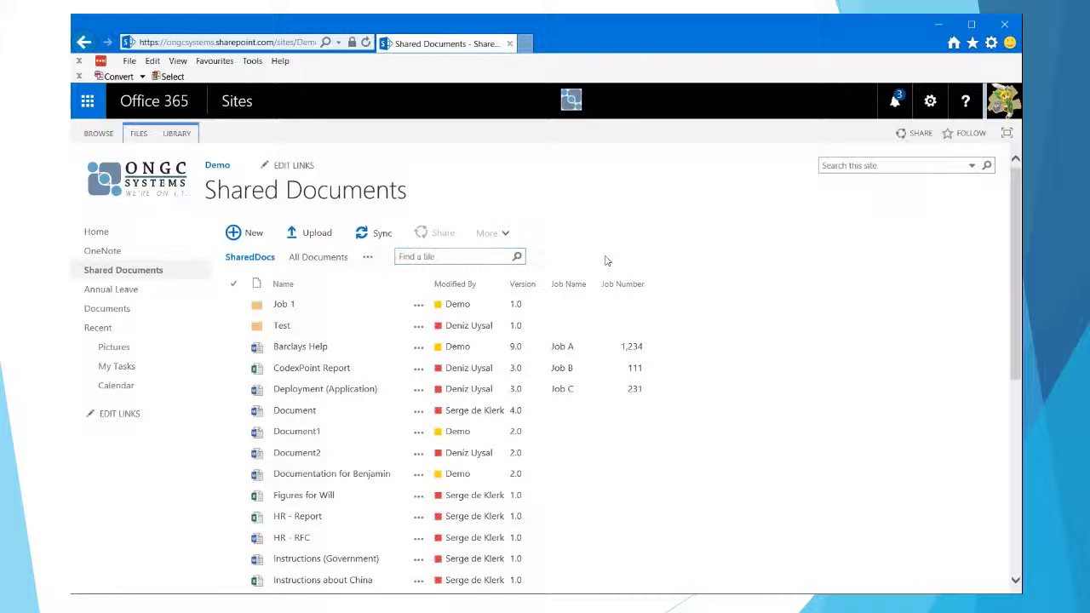